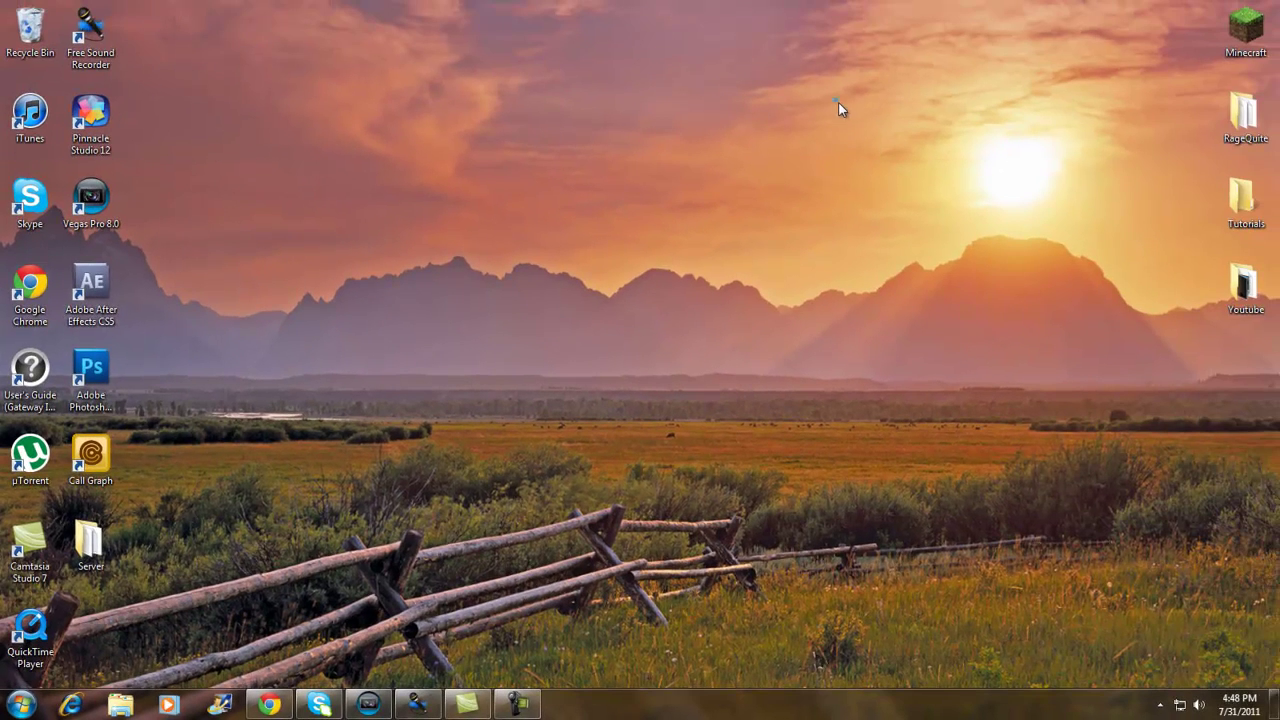
- Download TooManyItems for 1.7.3 from its Minecraft Forums topic in Chrome, skipping the adf.ly advertisement, and minimize the browser
left_click_drag(836, 100, 960, 228)
left_click(272, 705)
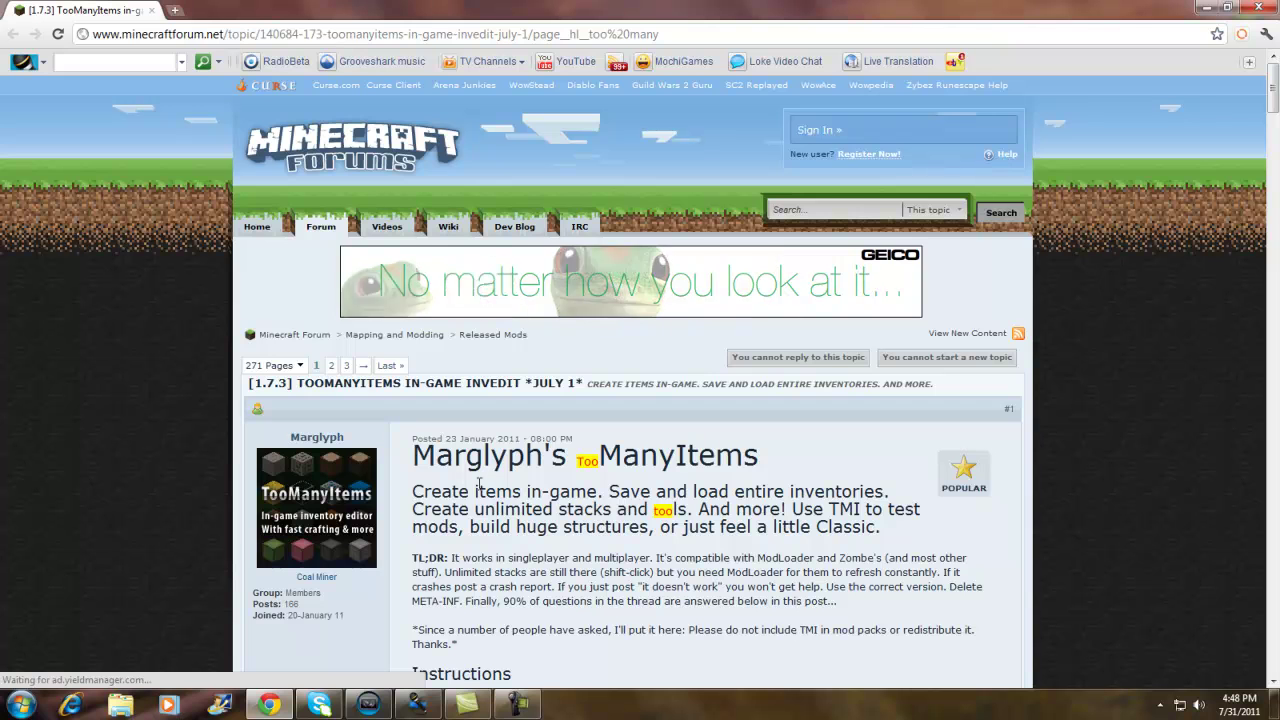
scroll(320, 410, "down", 3)
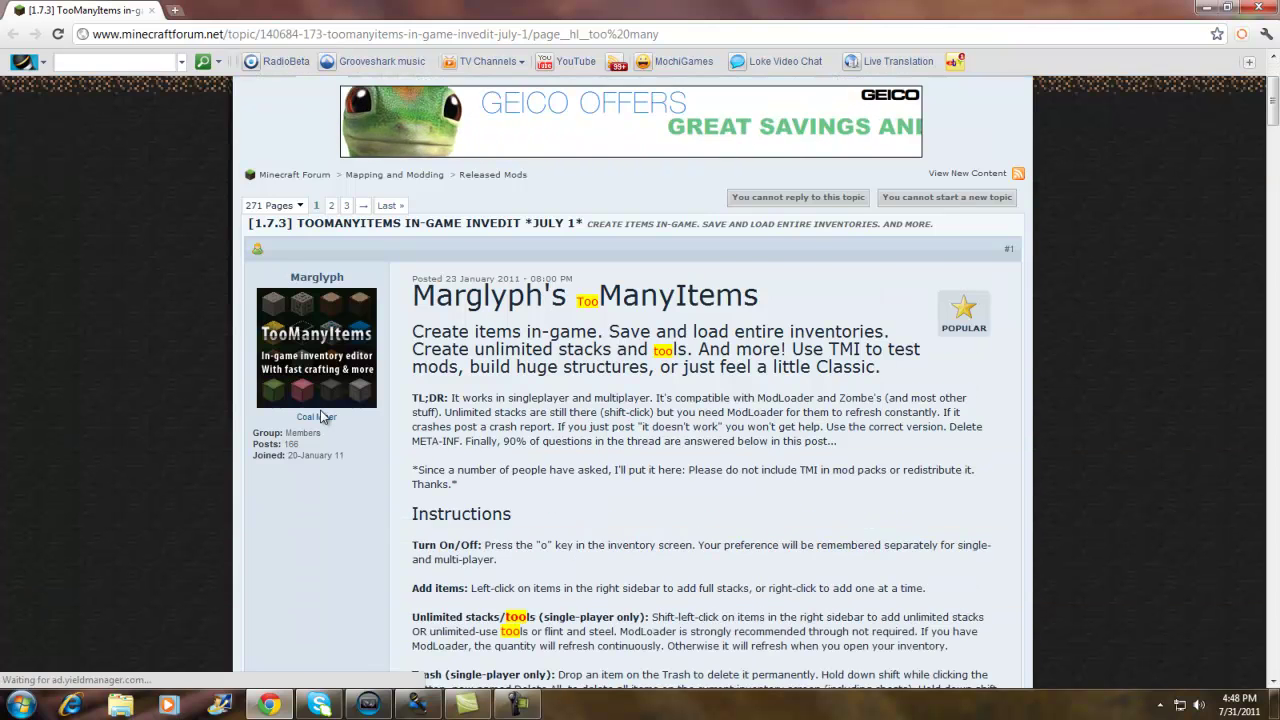
scroll(230, 250, "up", 2)
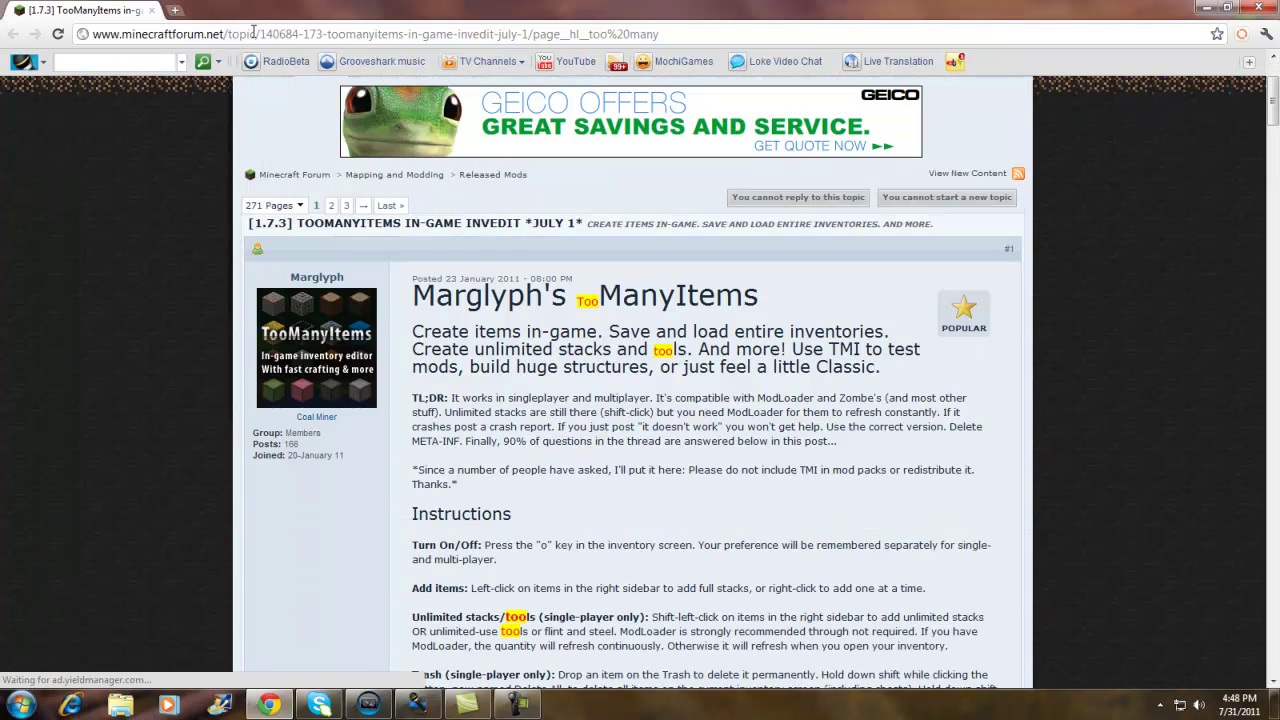
scroll(725, 527, "down", 4)
scroll(436, 432, "up", 3)
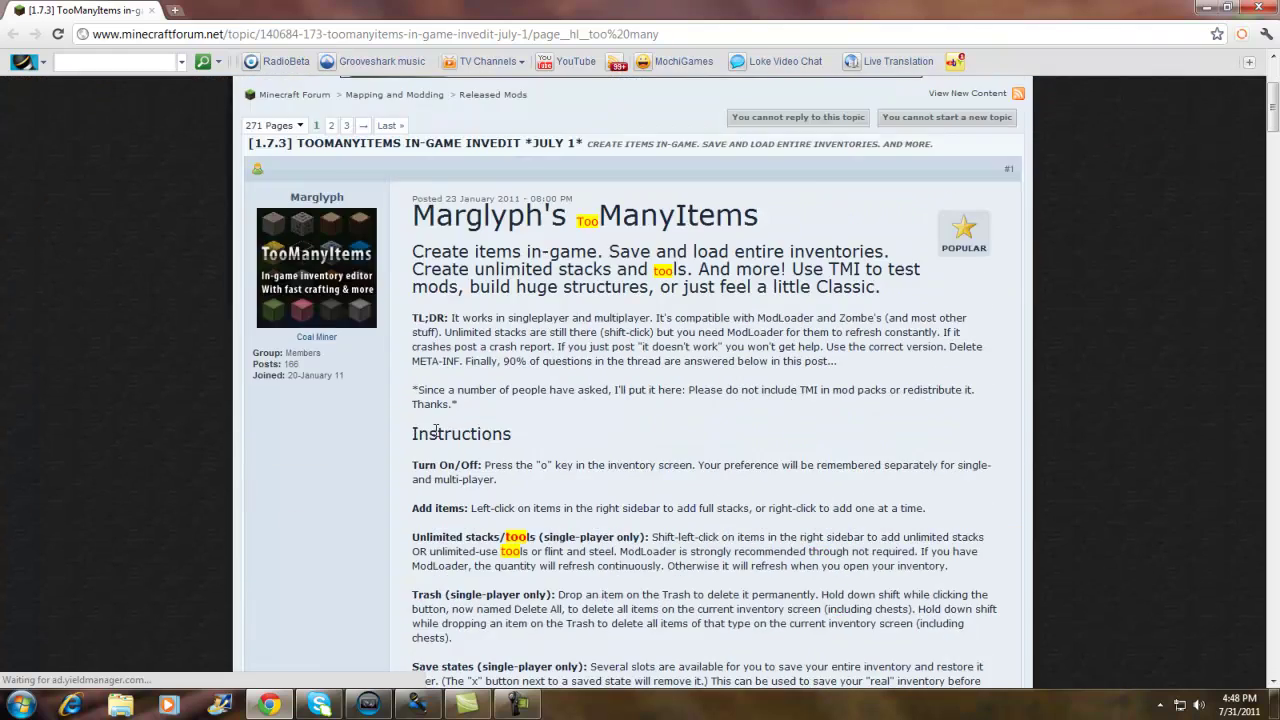
scroll(436, 432, "down", 9)
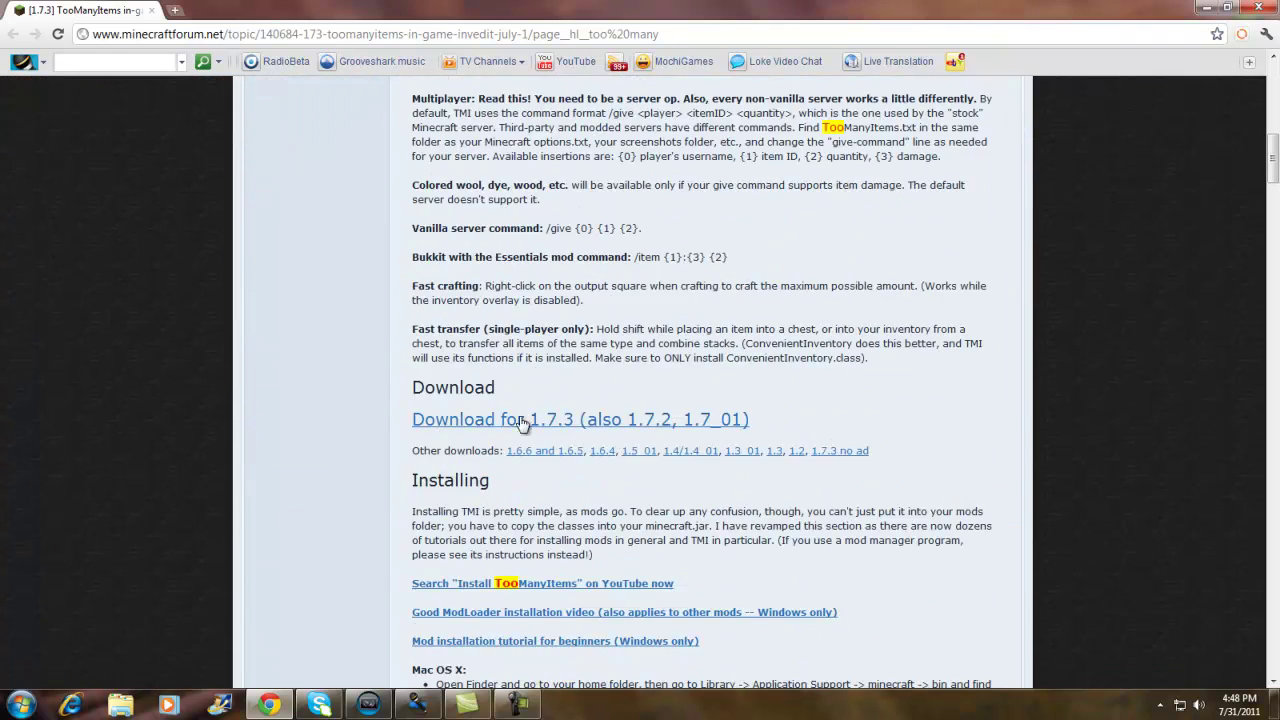
left_click(489, 424)
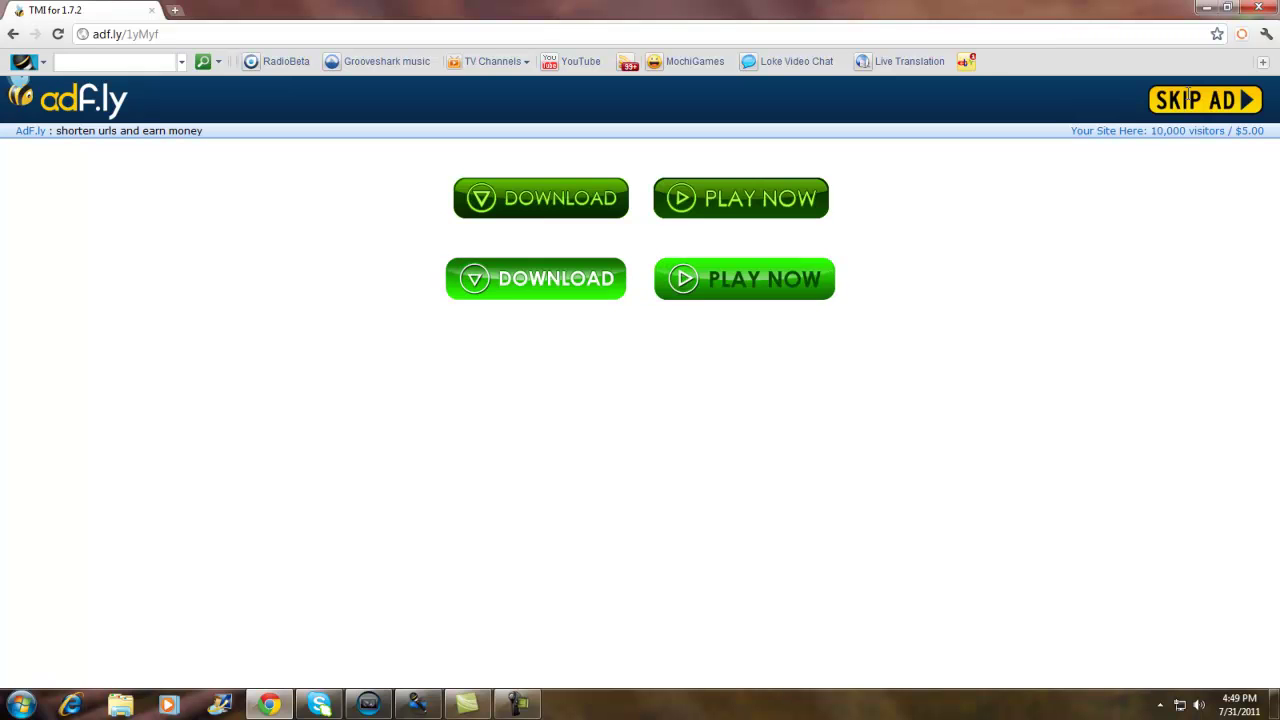
left_click(1168, 108)
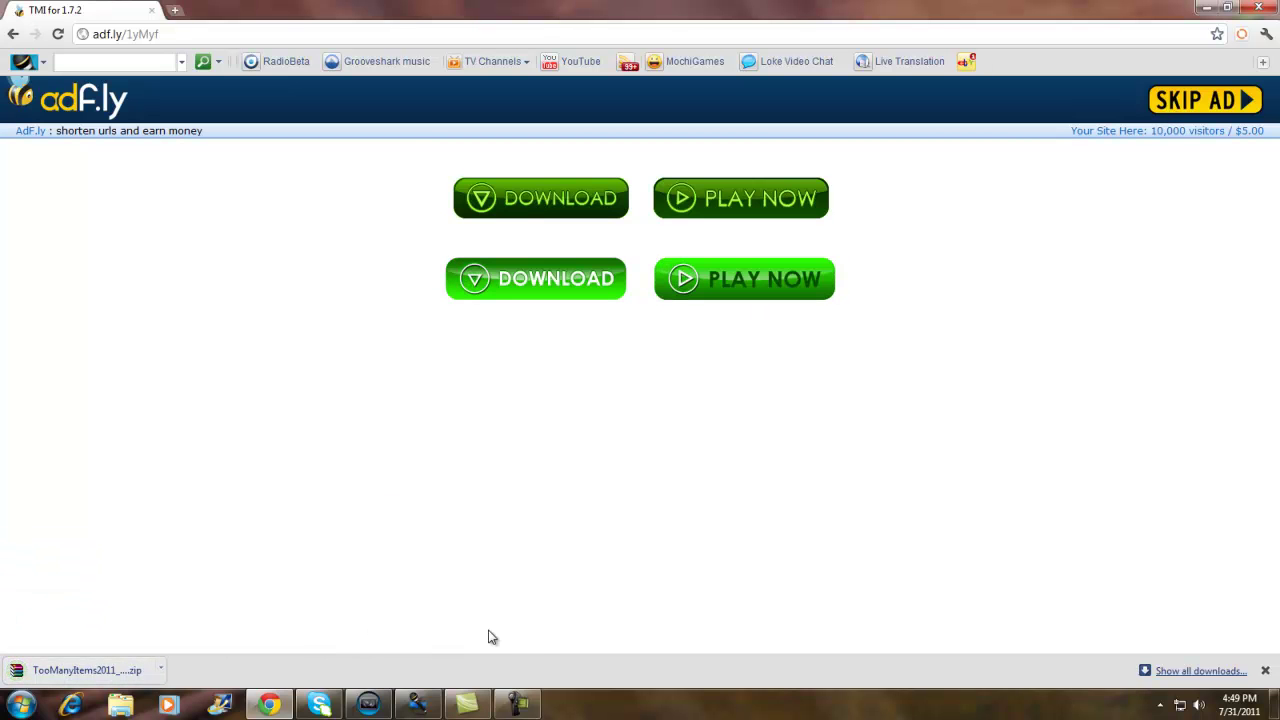
left_click(269, 704)
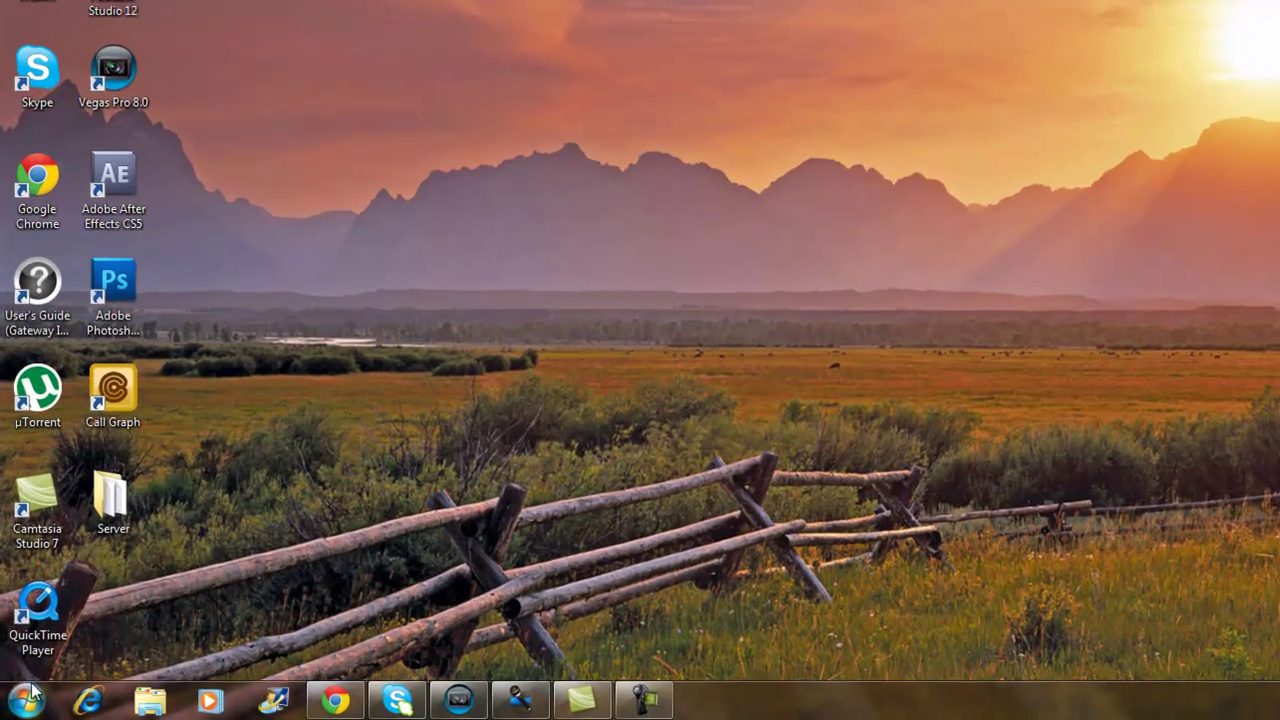
- Open the %appdata% folder and go to the bin folder inside .minecraft
key("super")
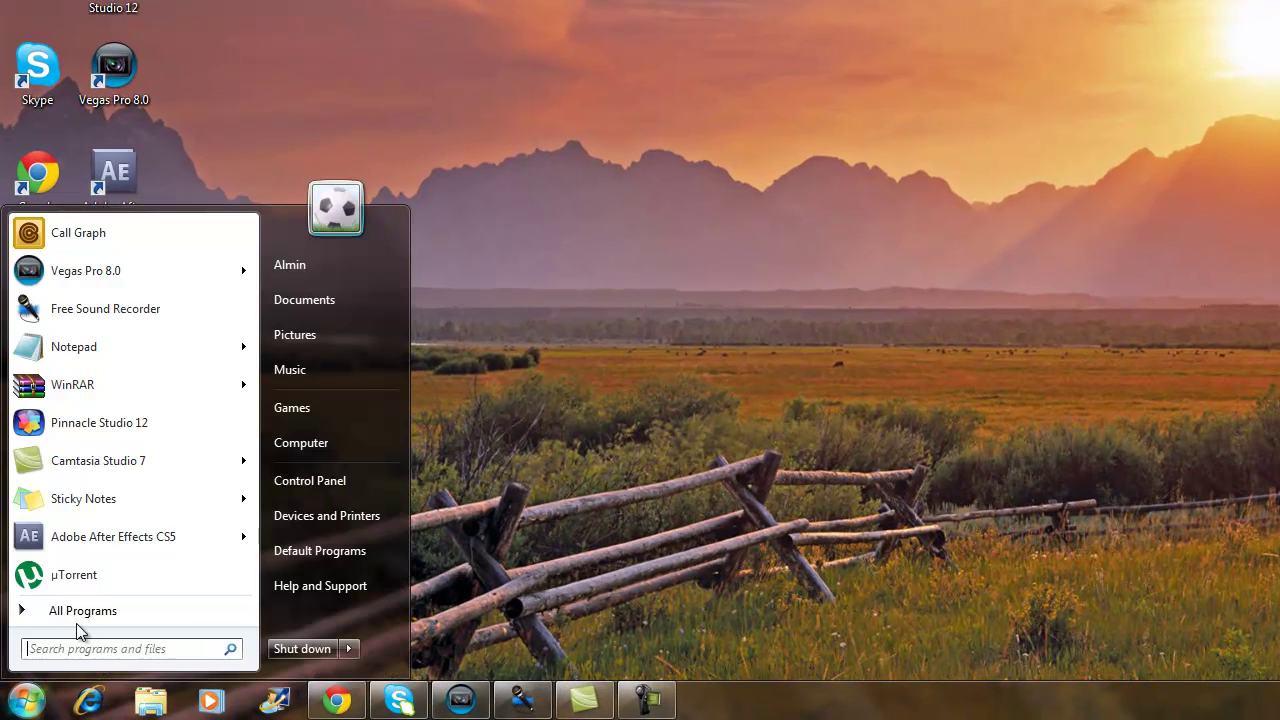
left_click(66, 649)
type("%app")
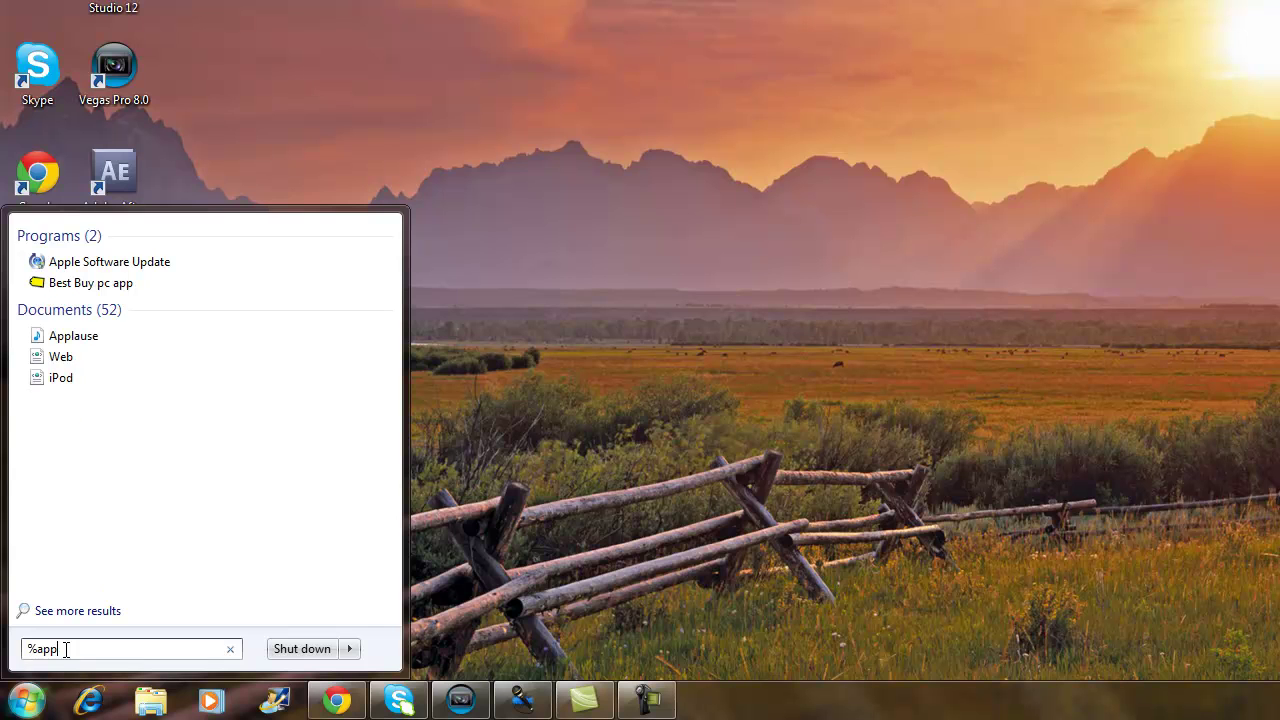
type("data%")
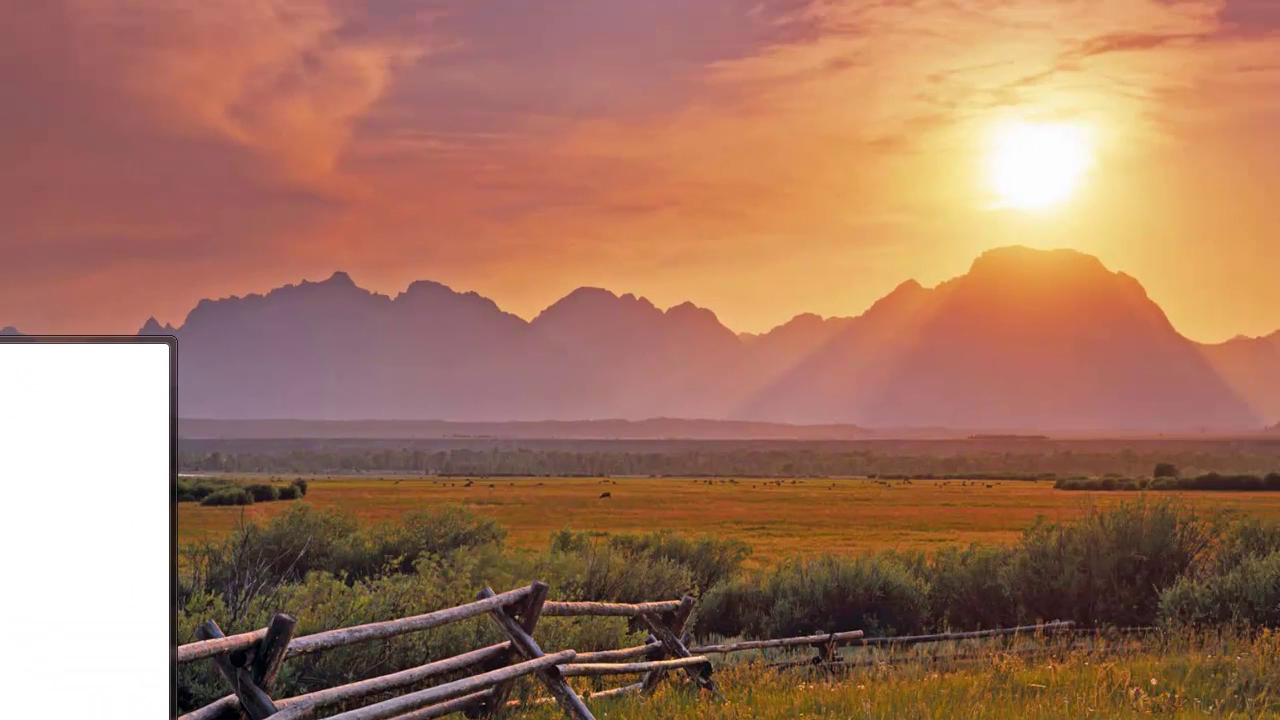
key("Return")
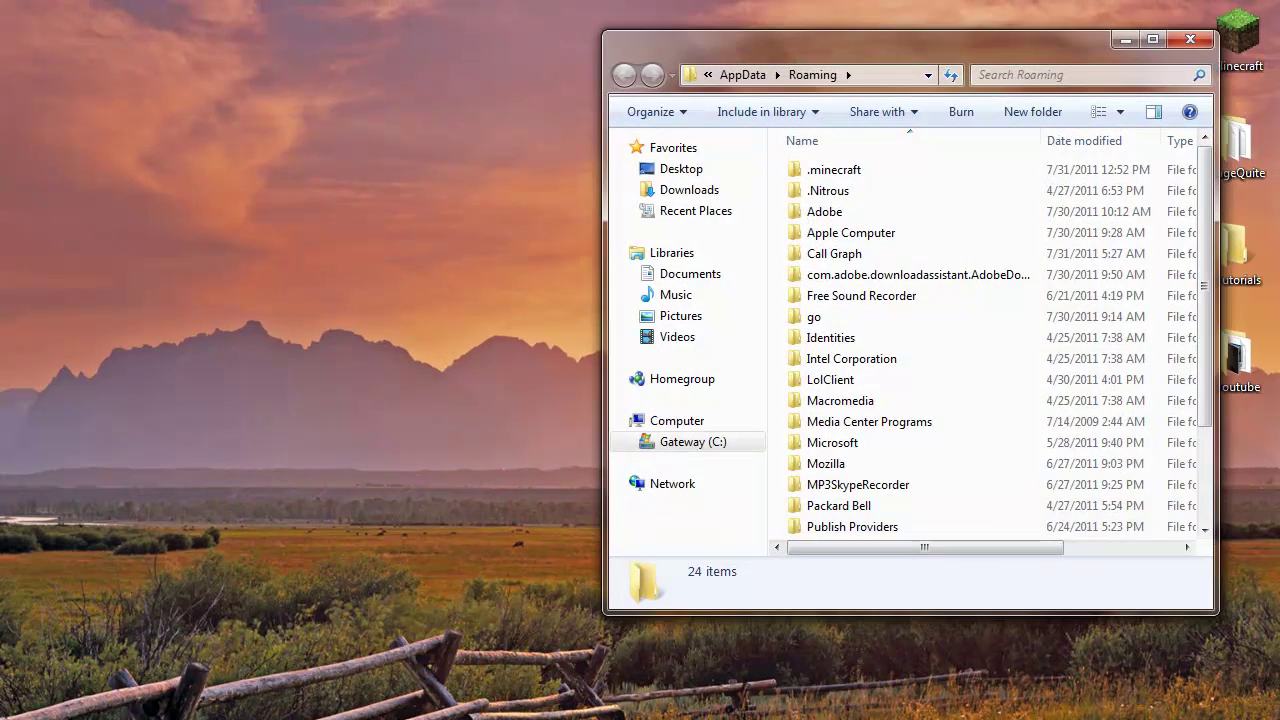
double_click(891, 172)
double_click(849, 174)
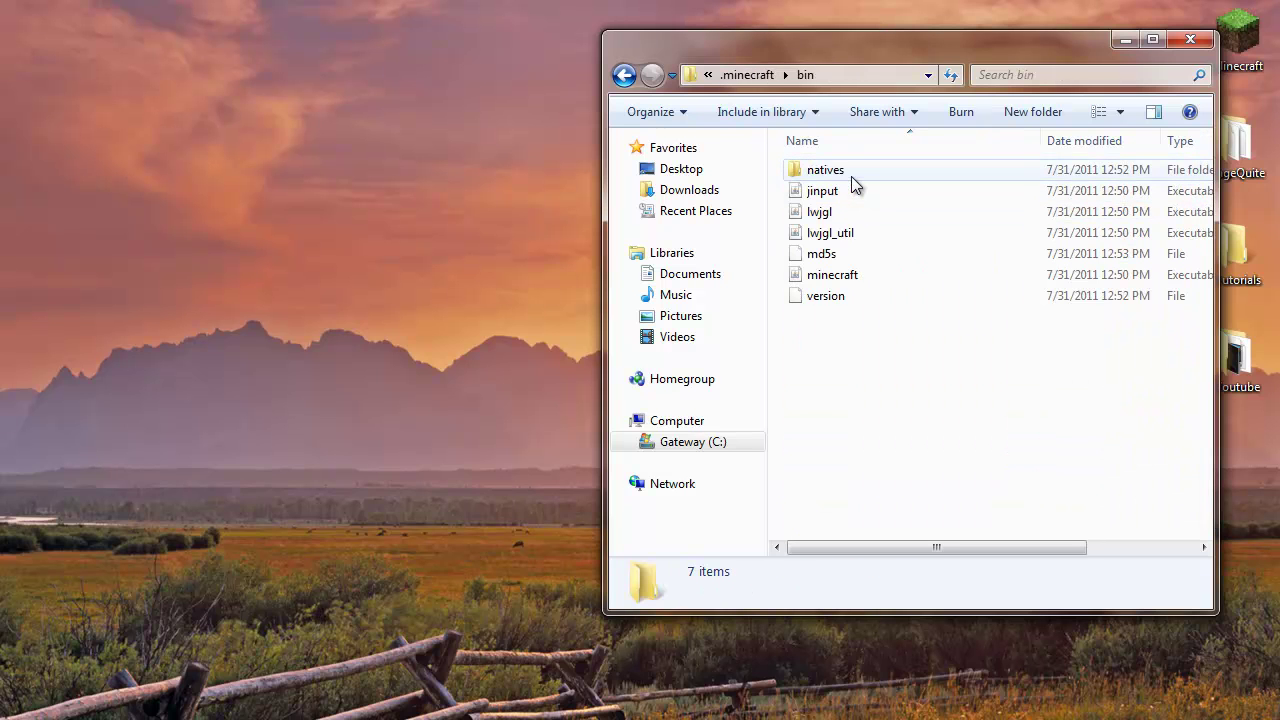
- Open the minecraft jar file with WinRAR archiver, dismiss the licence reminder, and clear the bin folder window out of the way
left_click(854, 284)
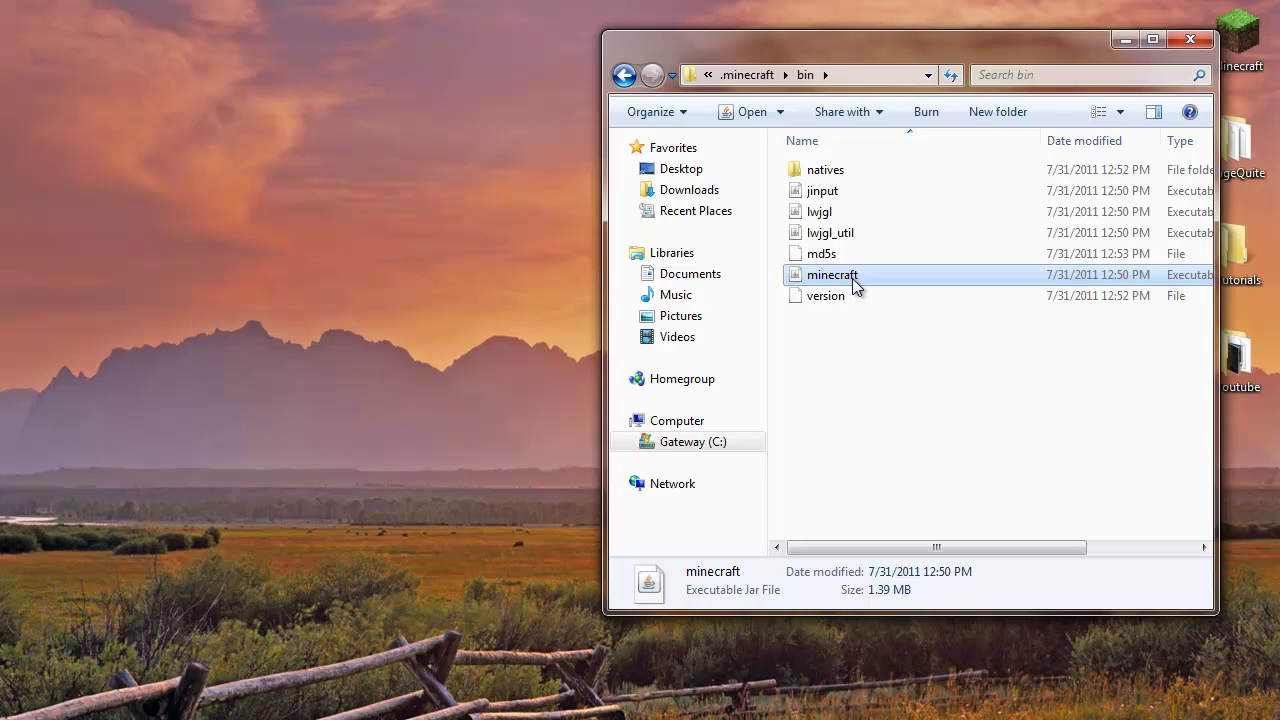
right_click(855, 284)
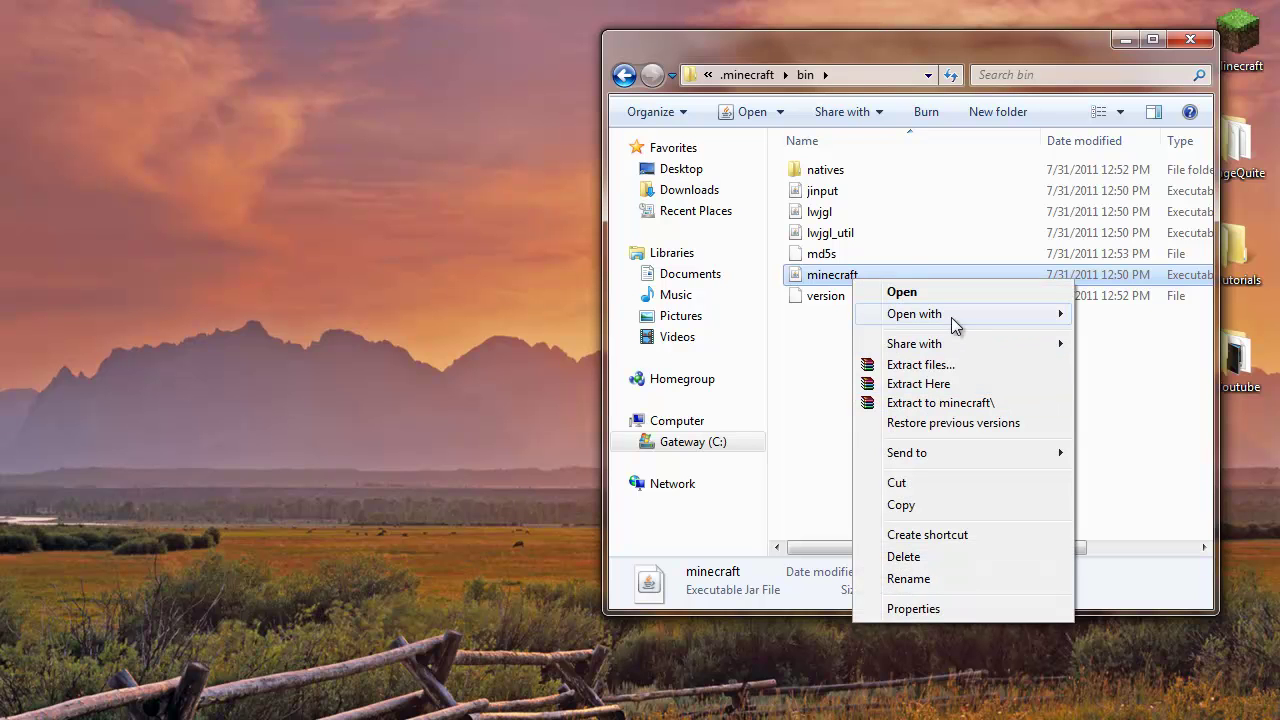
mouse_move(951, 317)
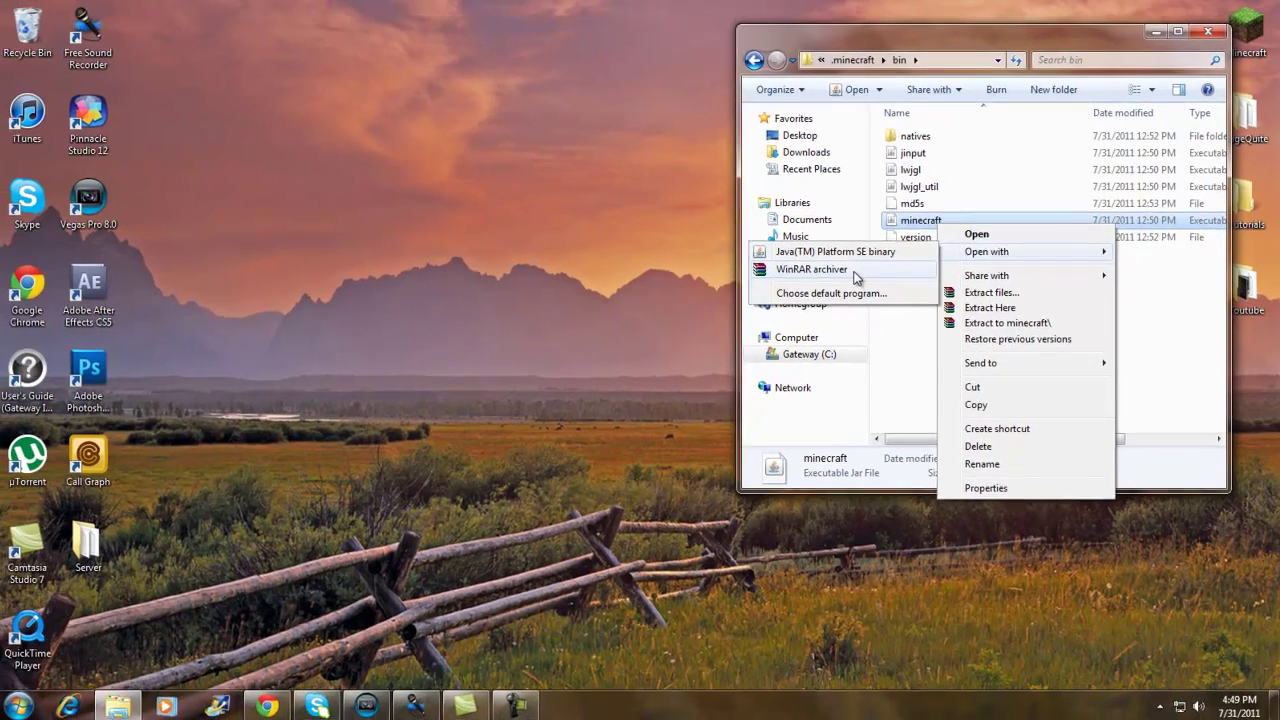
left_click(750, 338)
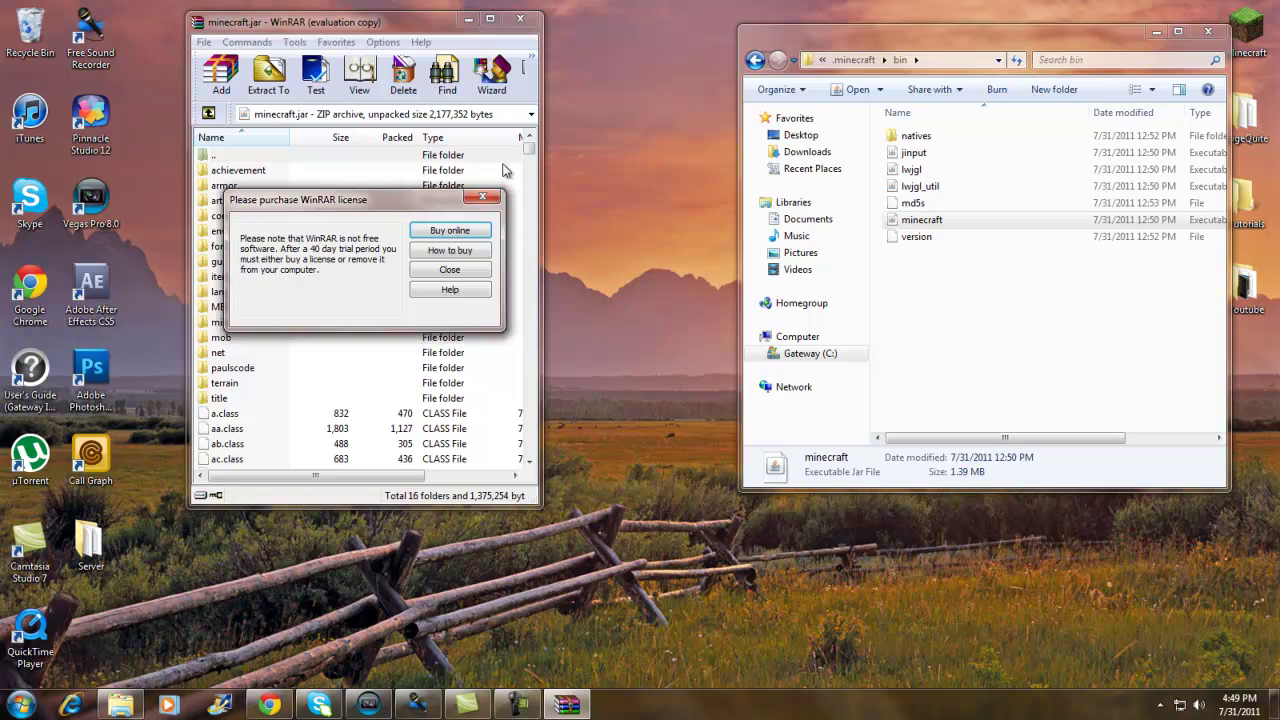
left_click(443, 277)
left_click(1157, 32)
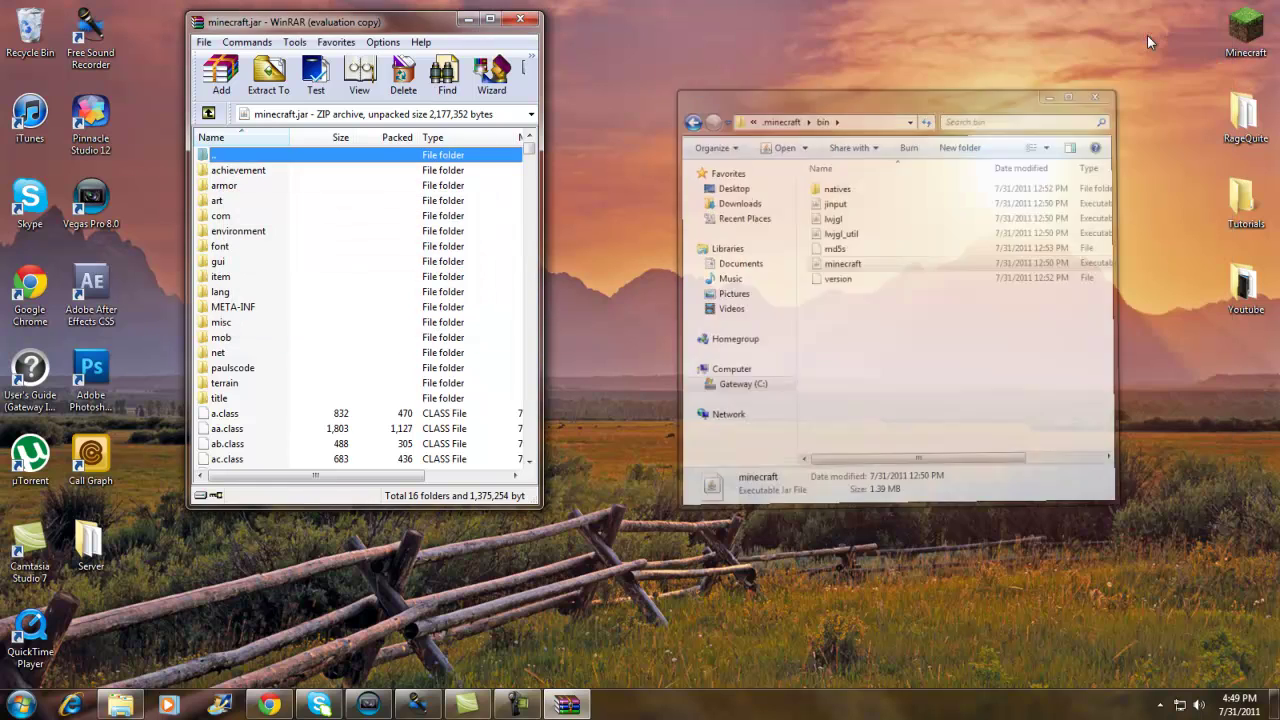
left_click_drag(380, 28, 982, 65)
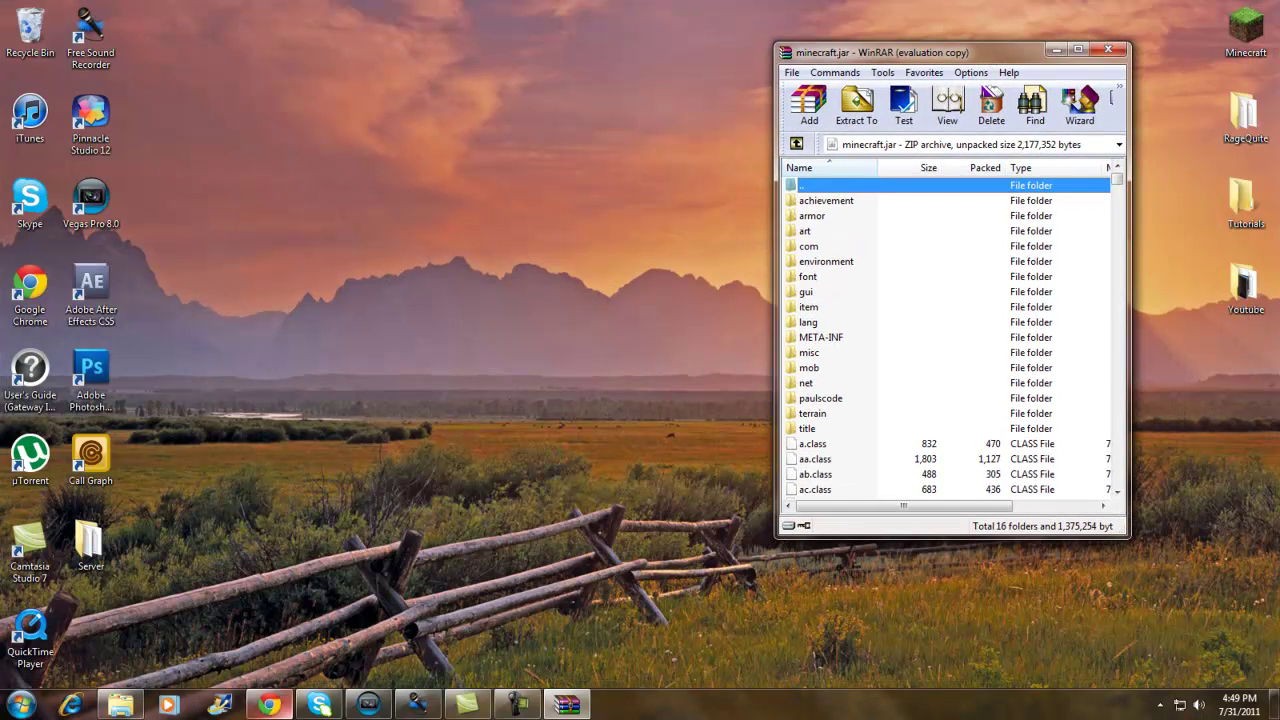
- Open the downloaded TooManyItems zip from Chrome and place its WinRAR window beside the minecraft.jar archive
left_click(196, 586)
left_click(80, 670)
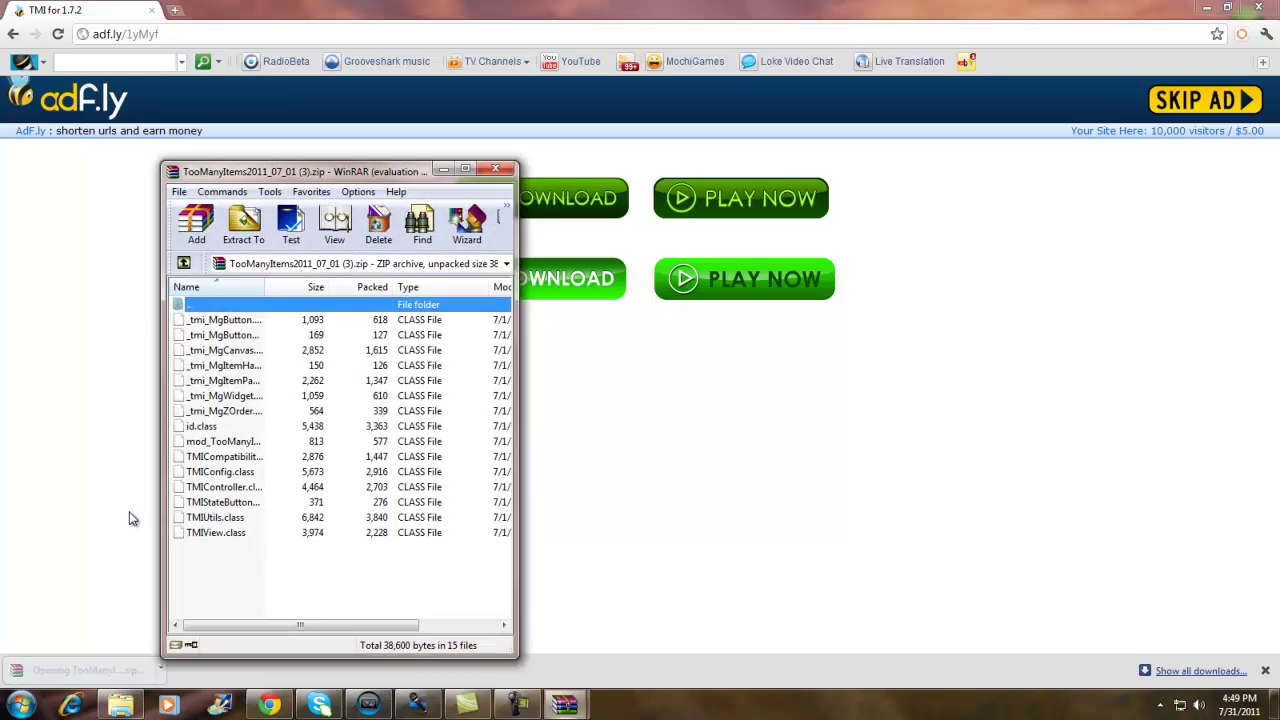
left_click(1210, 7)
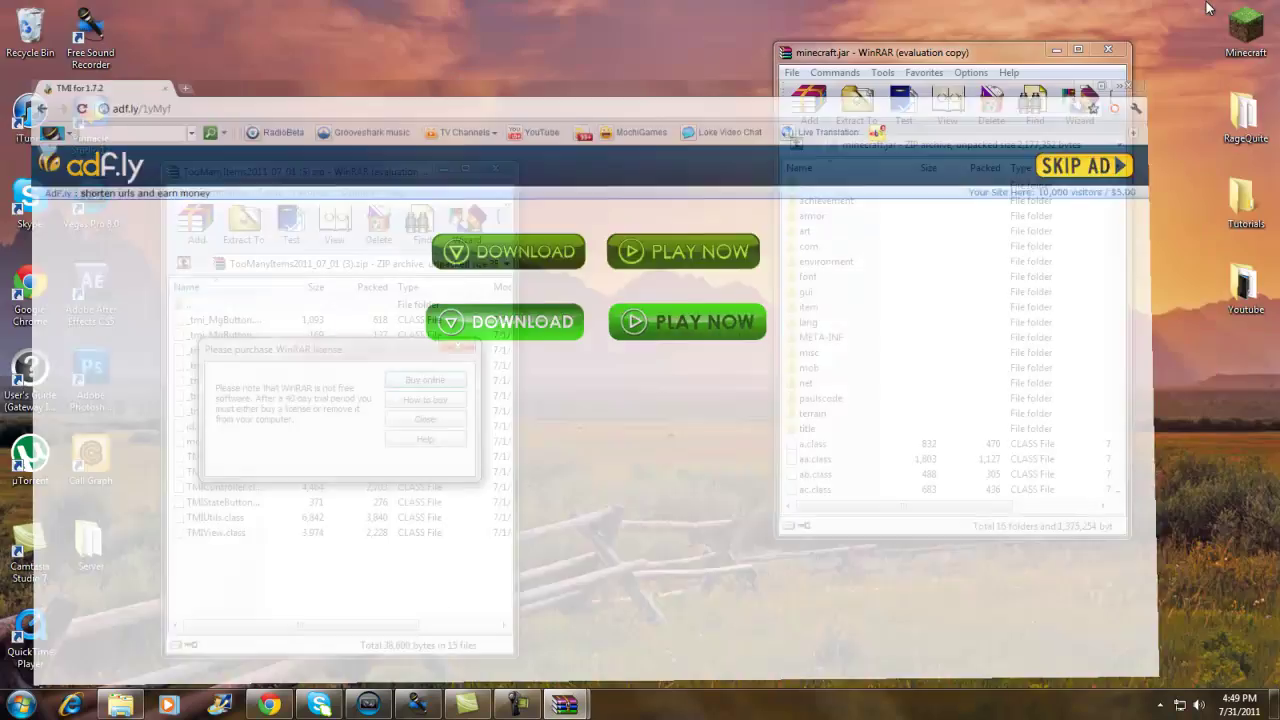
left_click(423, 420)
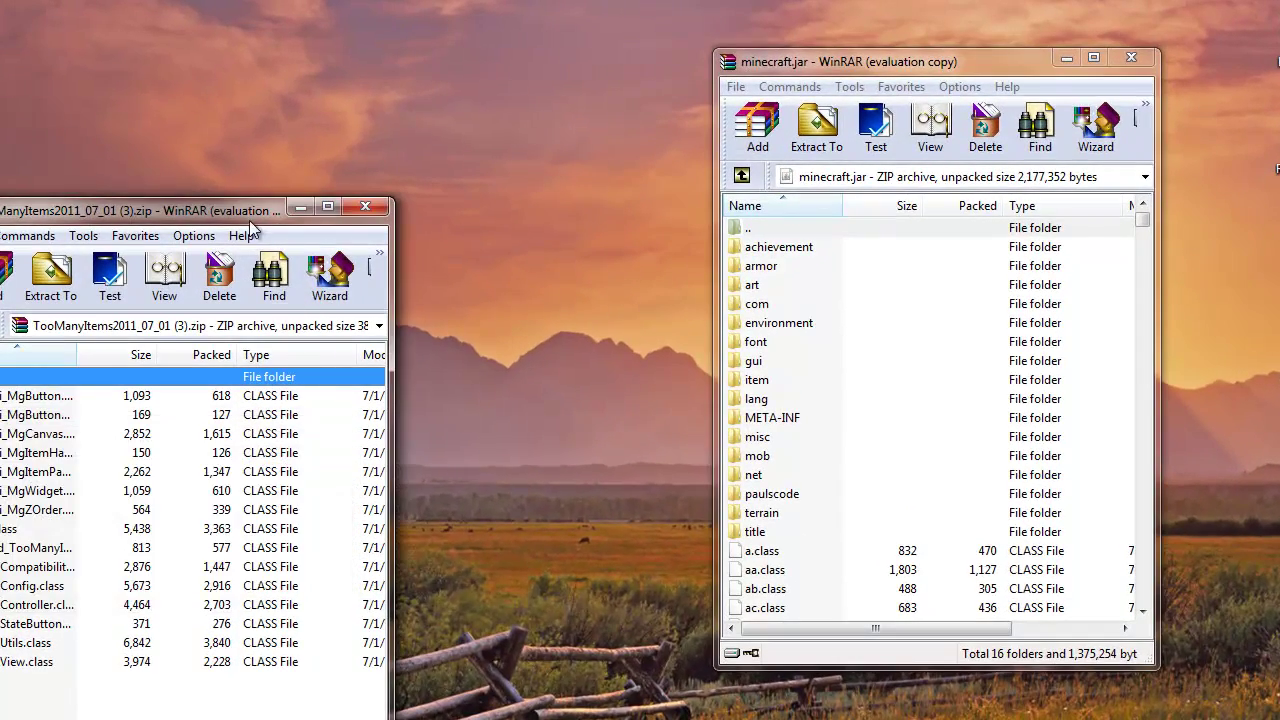
left_click_drag(251, 215, 378, 67)
- Add all the class files from the TooManyItems zip to the root of minecraft.jar
left_click_drag(306, 580, 290, 254)
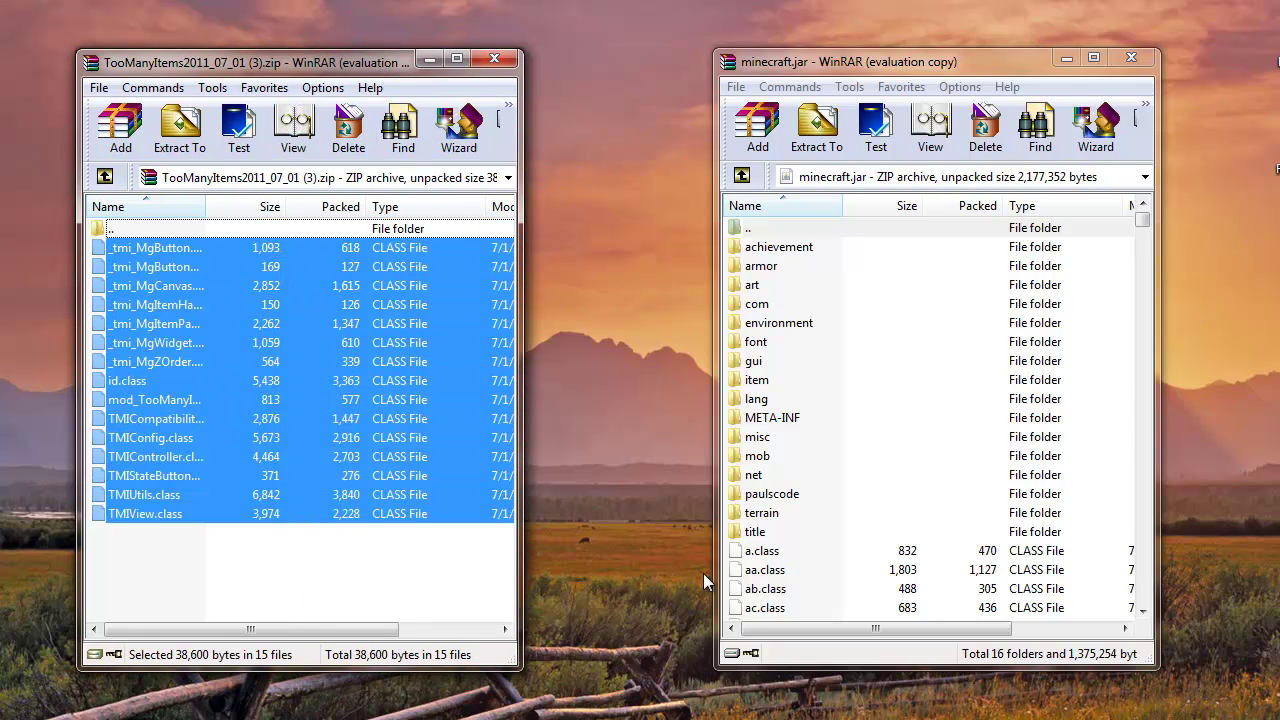
left_click_drag(242, 399, 906, 606)
left_click(934, 533)
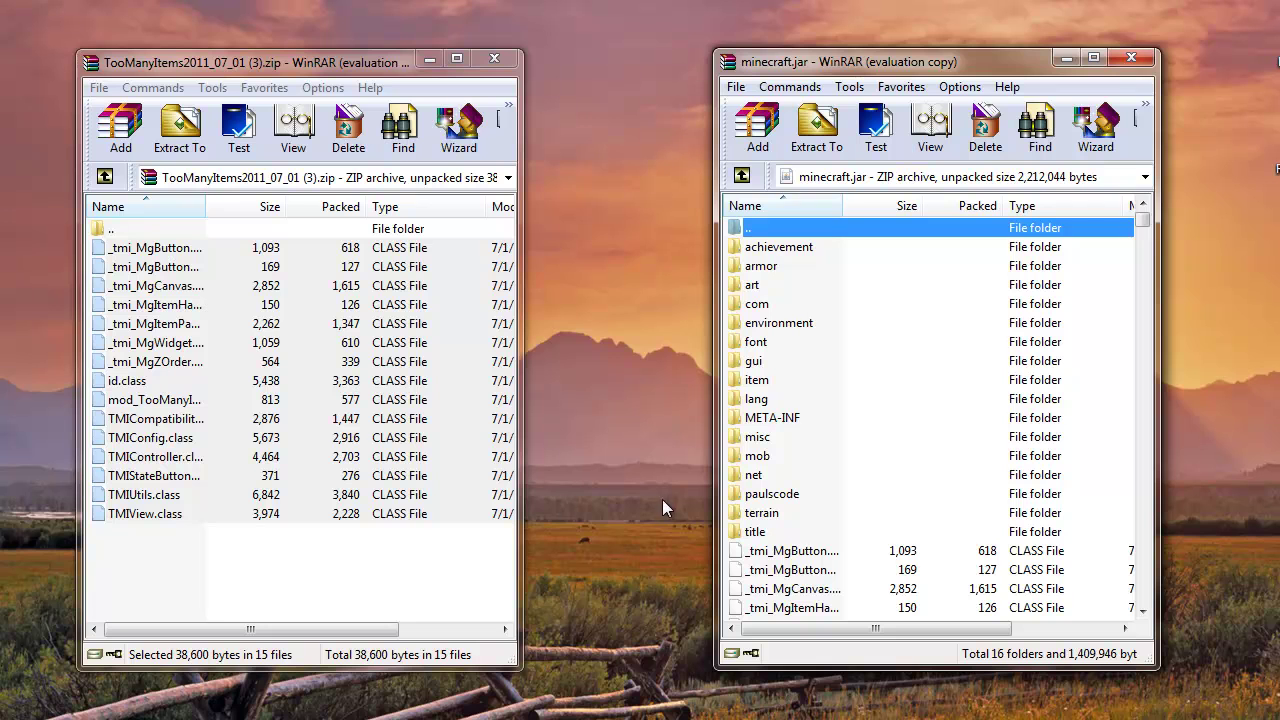
- Delete the META-INF folder from minecraft.jar and close the archive windows
left_click(788, 425)
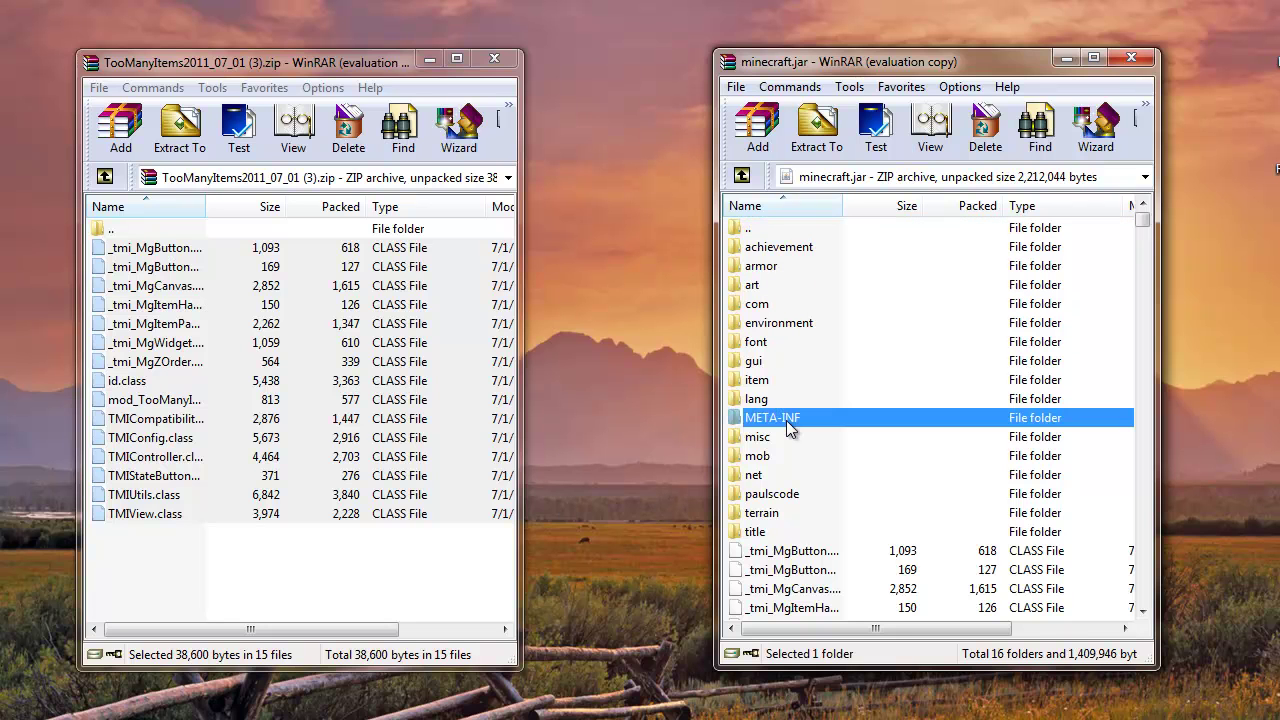
right_click(789, 425)
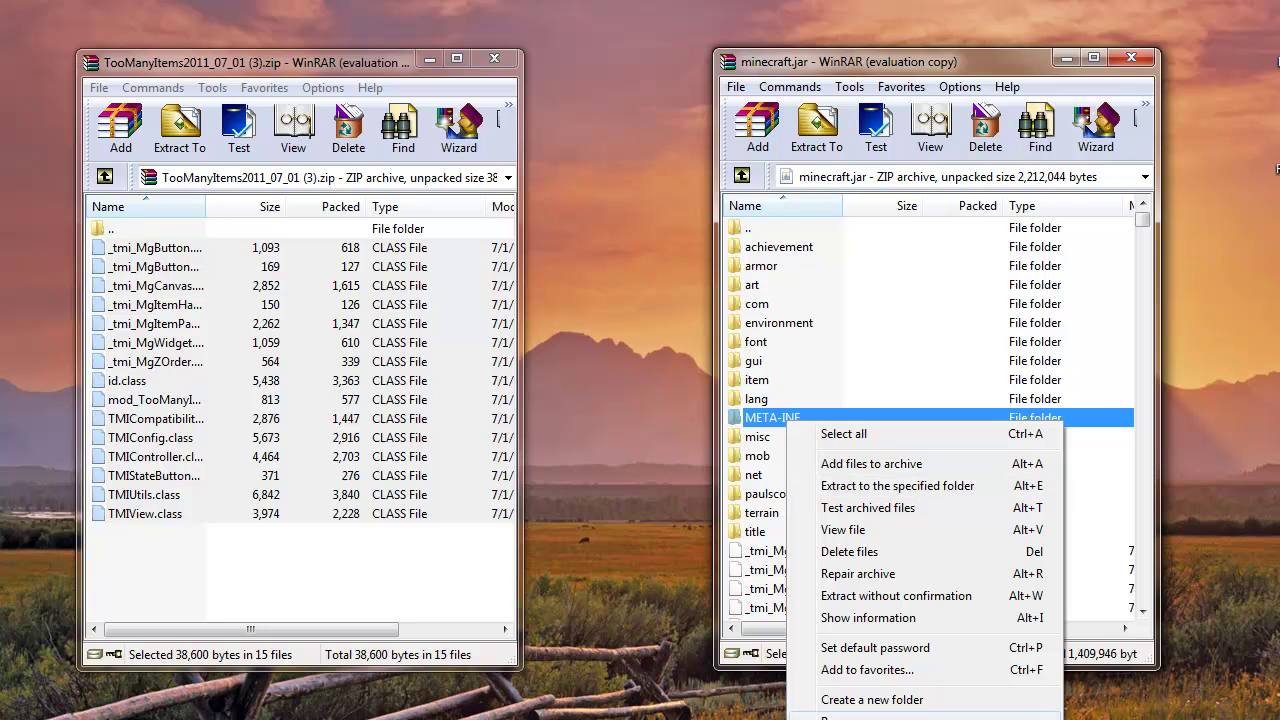
left_click(862, 554)
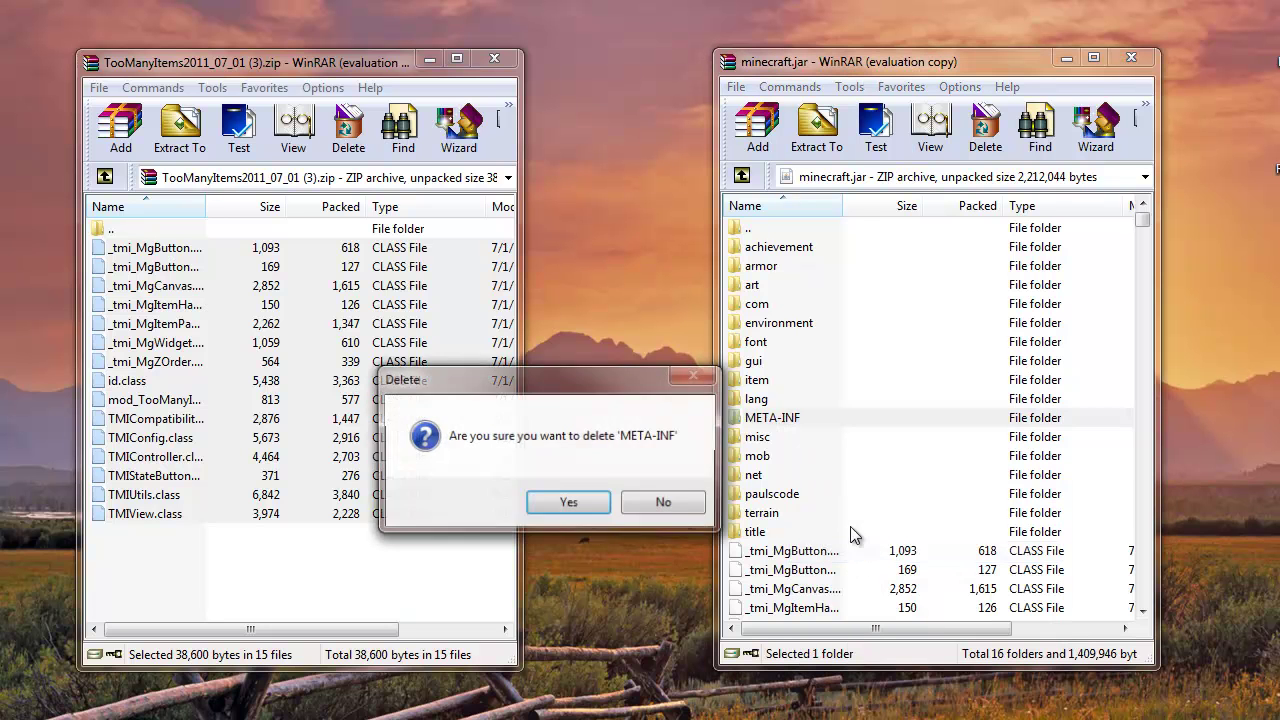
left_click(500, 505)
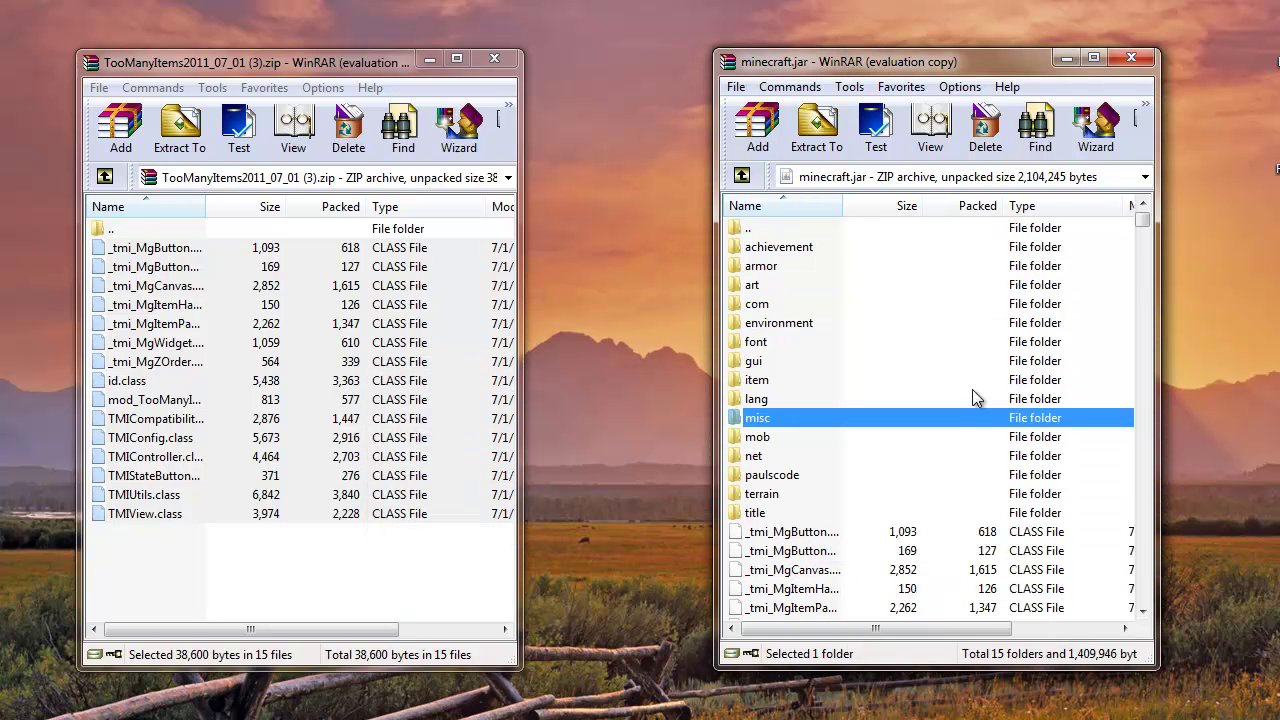
left_click(1131, 57)
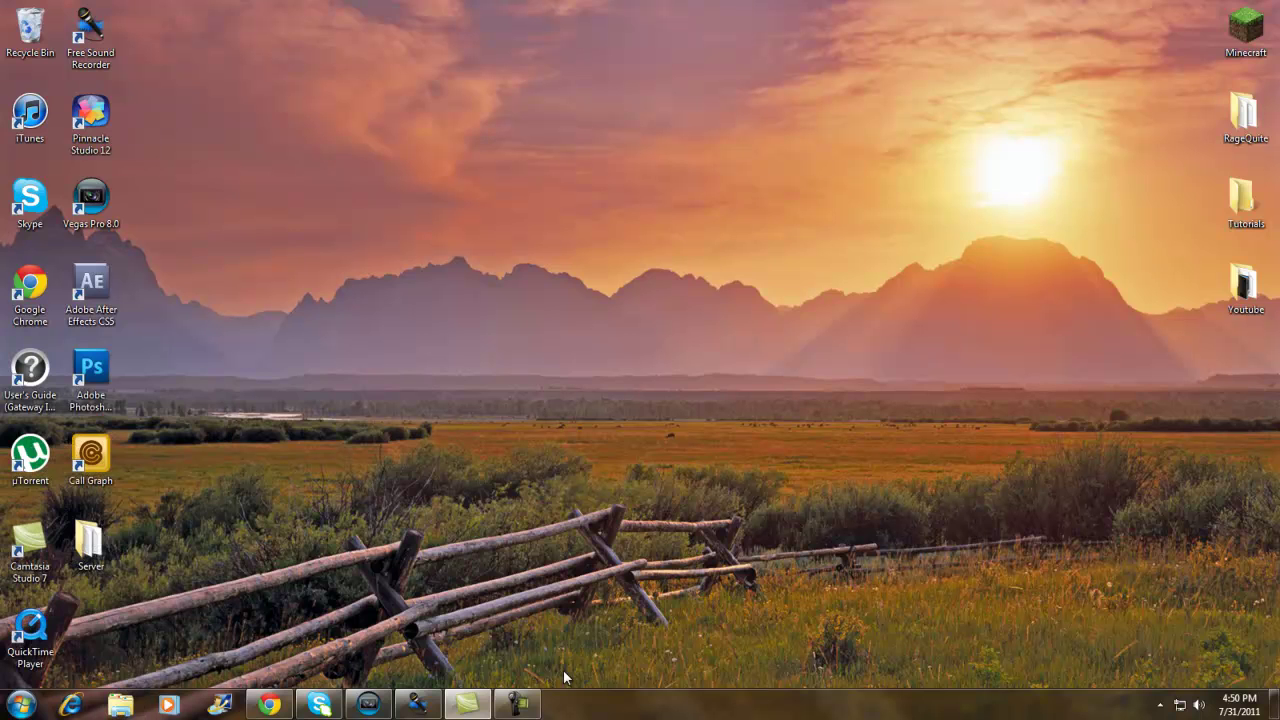
- Run Minecraft from the desktop, log in with the remembered account, and maximize the game window
double_click(1245, 30)
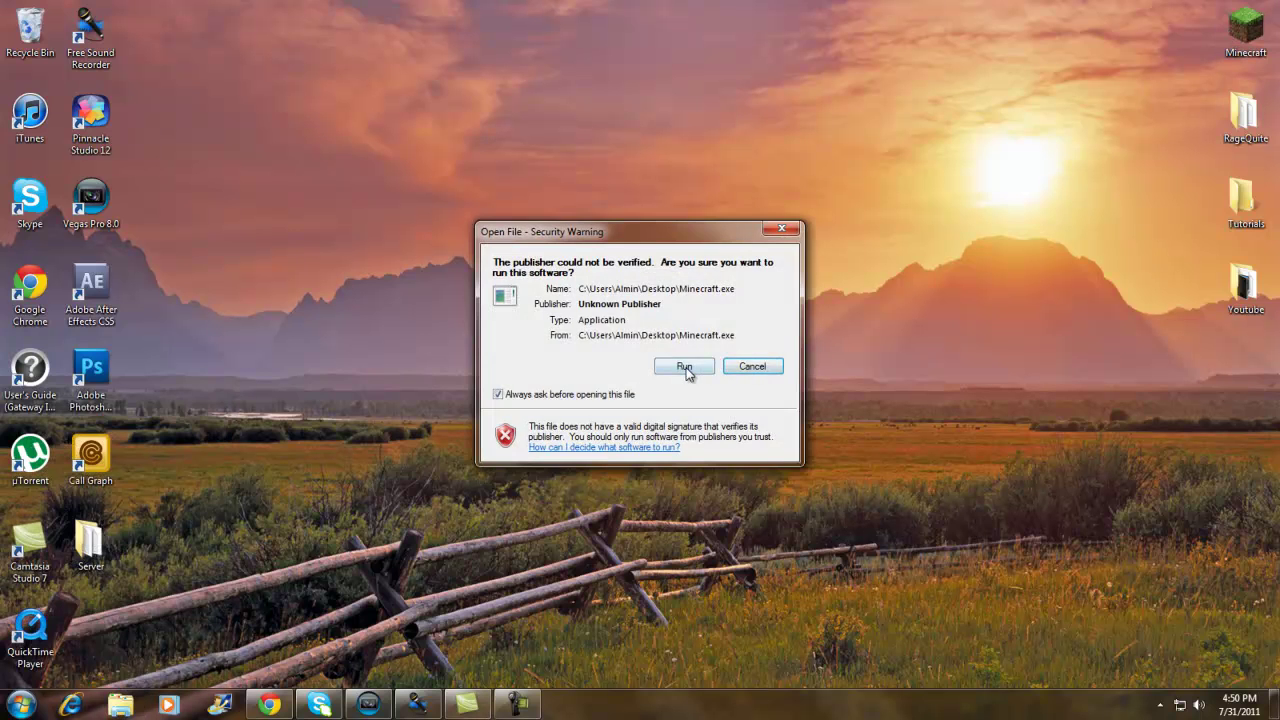
left_click(685, 366)
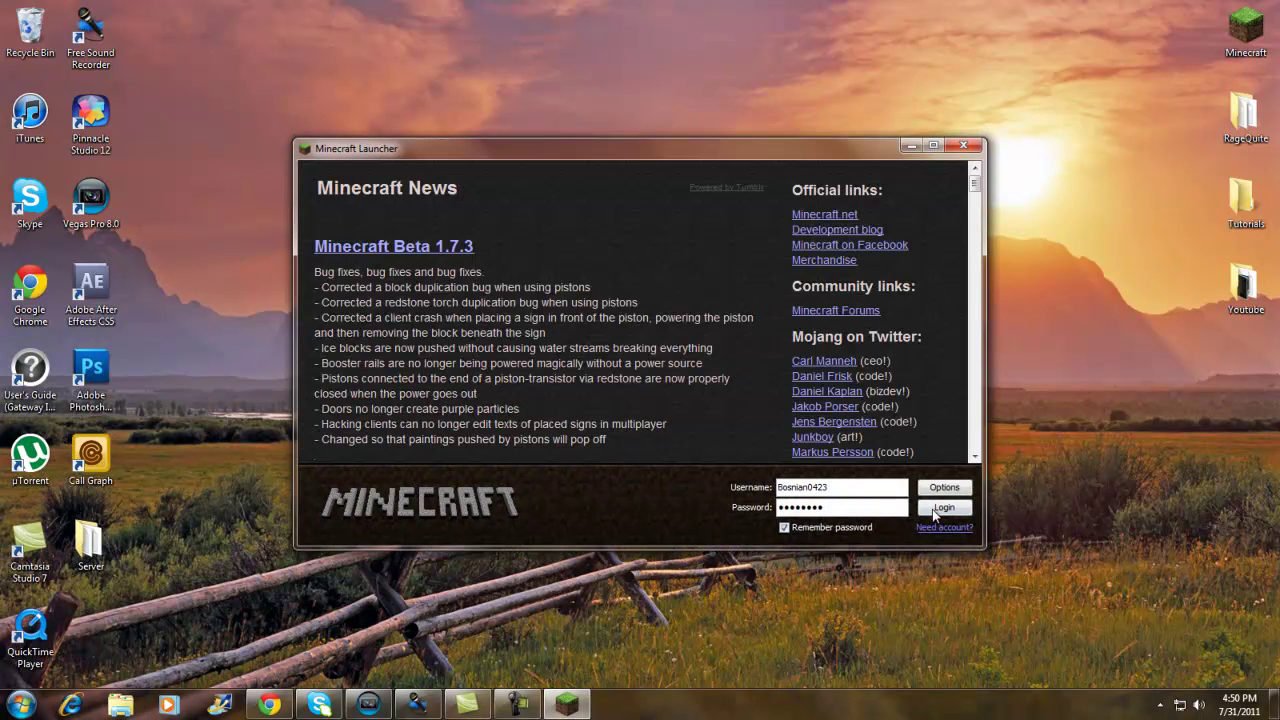
left_click(940, 509)
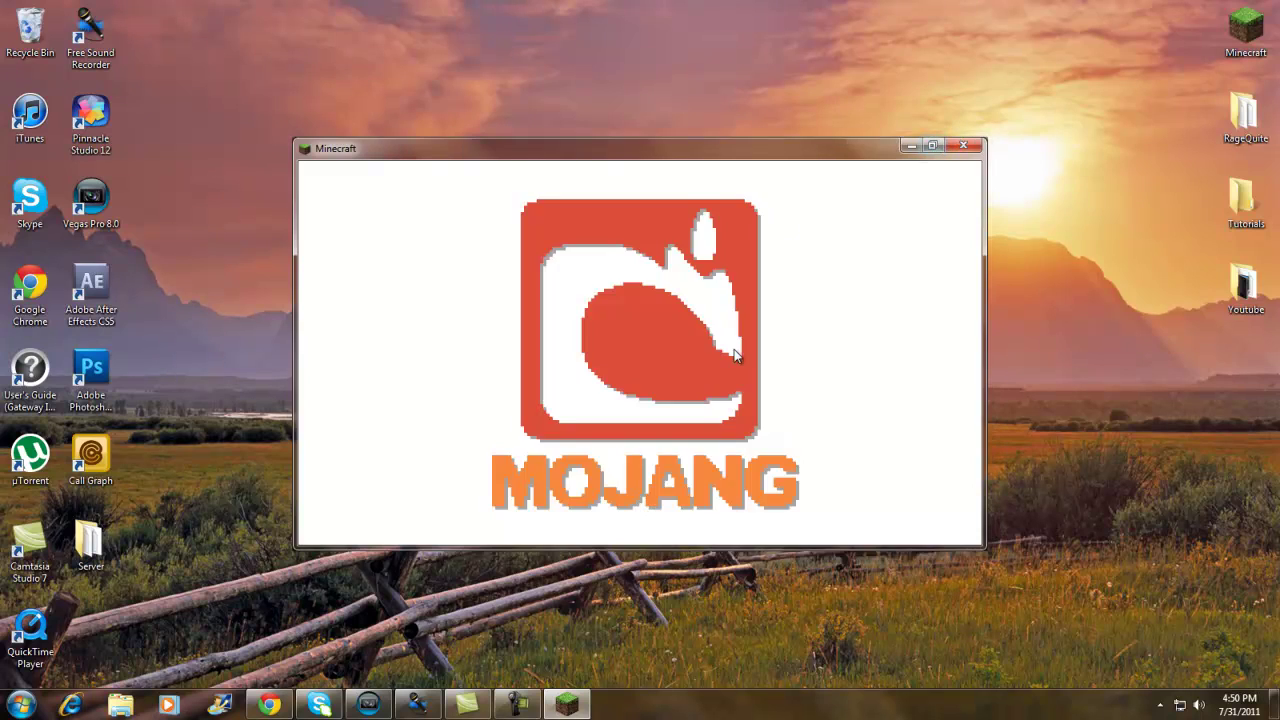
left_click(939, 146)
- Load the saved singleplayer world named "world" and open the inventory to check the TooManyItems overlay
left_click(729, 337)
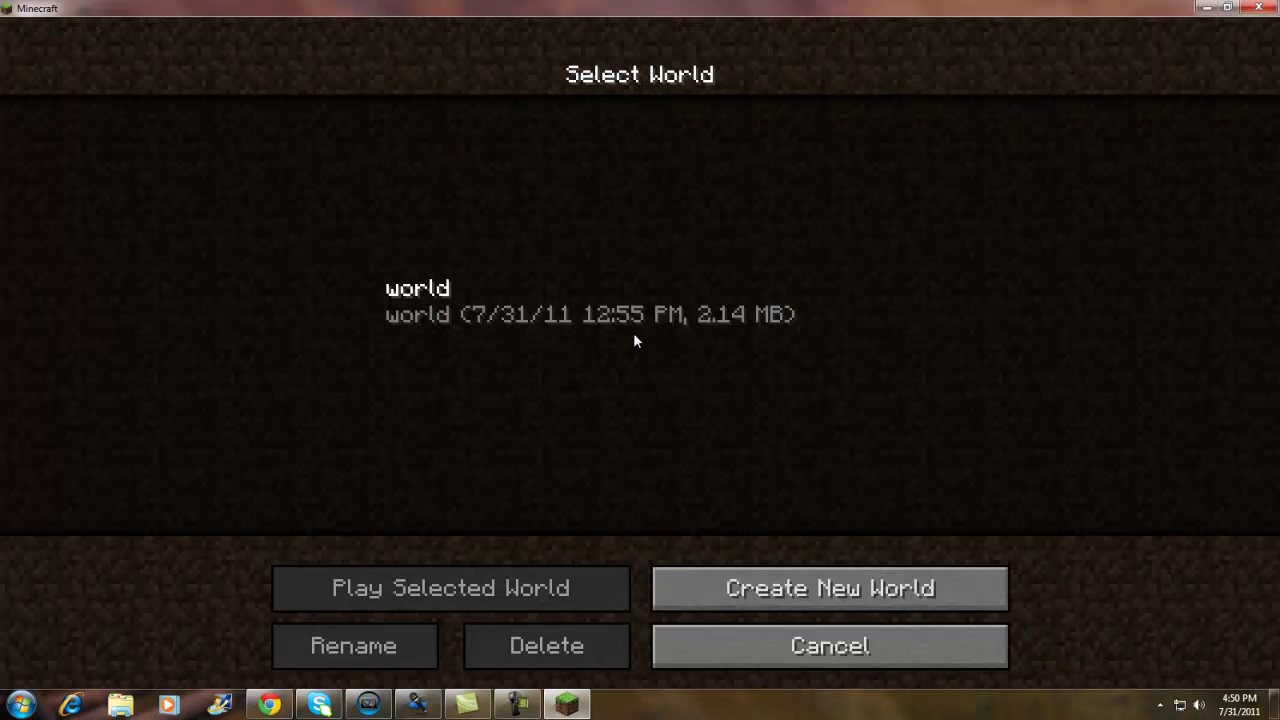
left_click(514, 343)
left_click(500, 579)
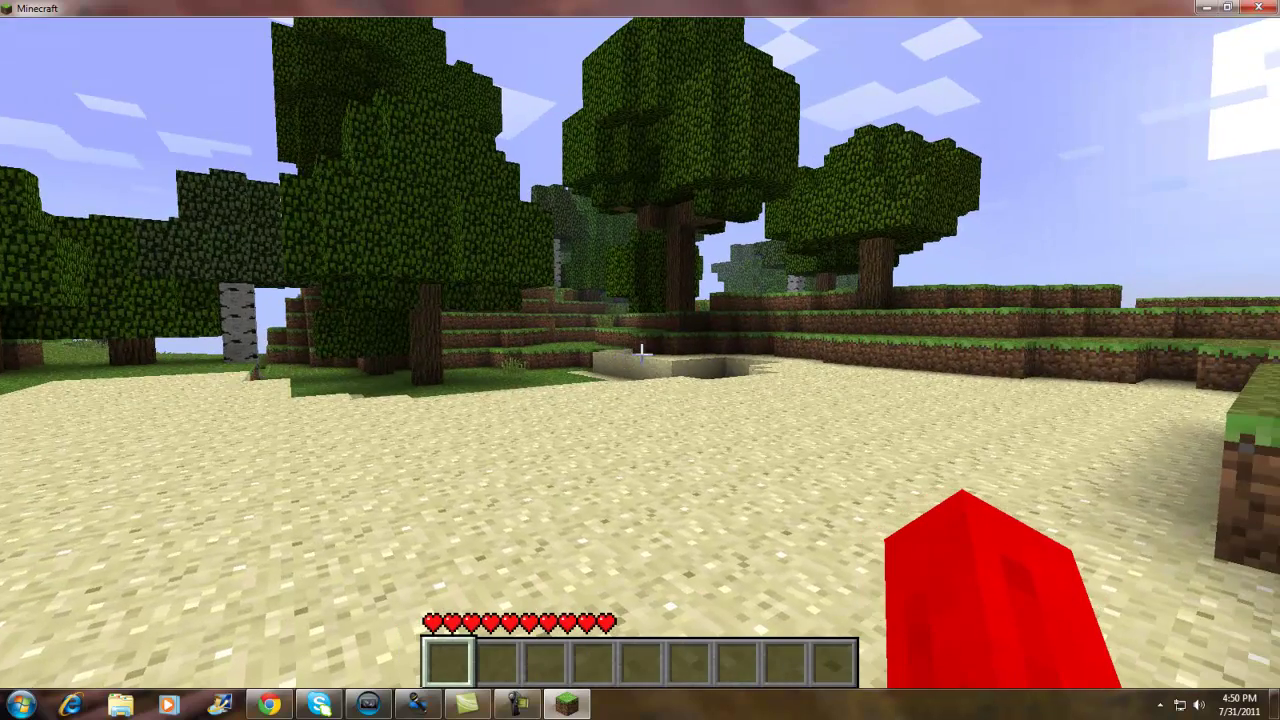
key("e")
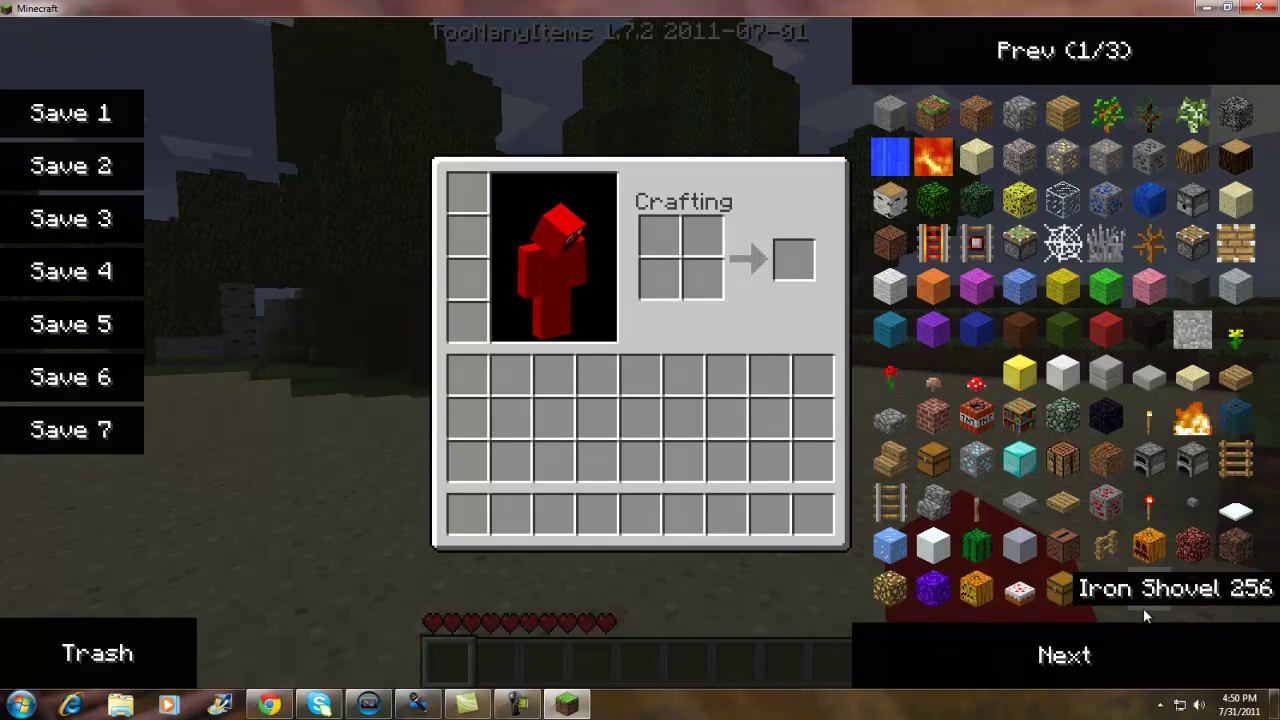
- Add a diamond sword, an apple and a stack of cookies from the TooManyItems item pages, and return to the world
left_click(1176, 659)
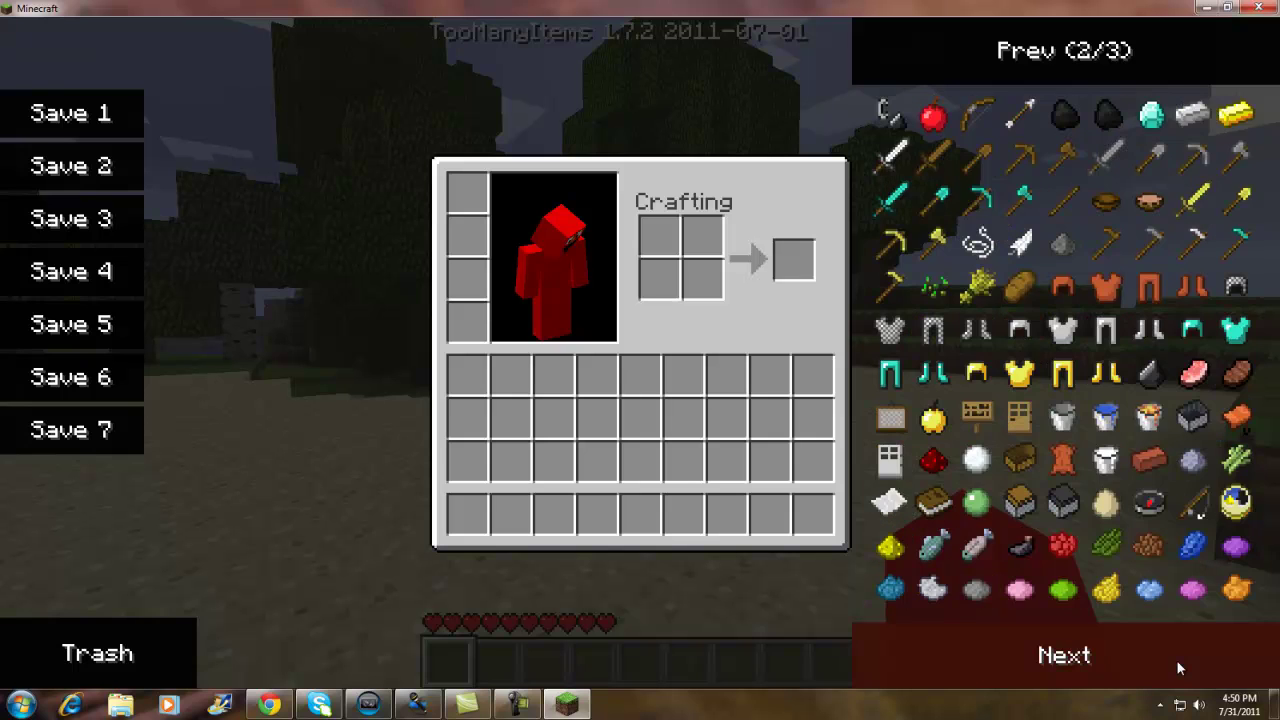
left_click(889, 195)
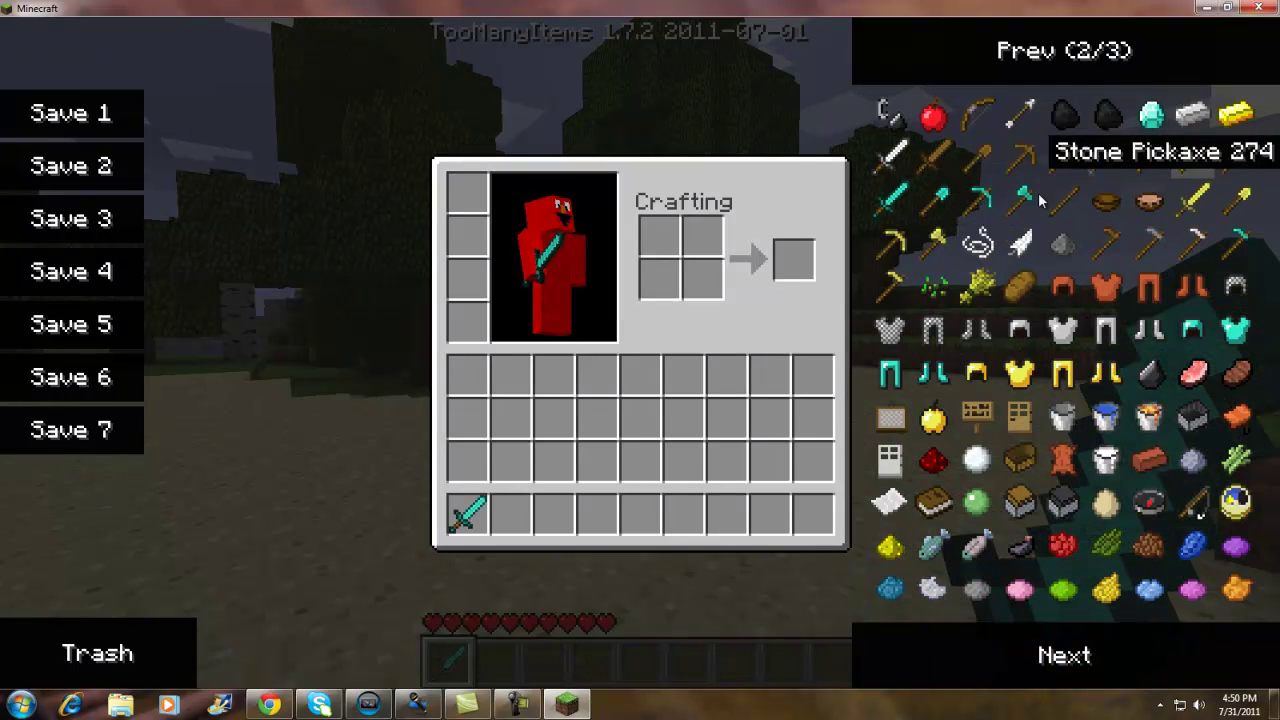
left_click(940, 120)
left_click(1148, 652)
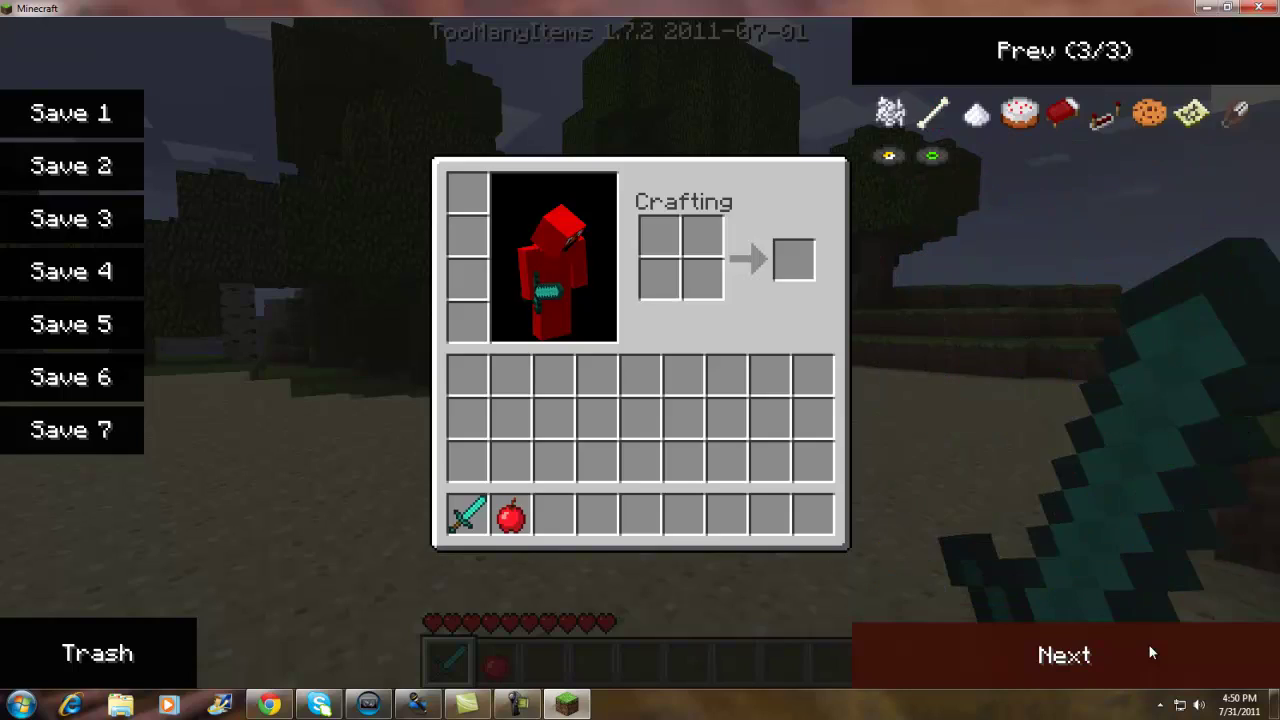
left_click(1150, 115)
key("e")
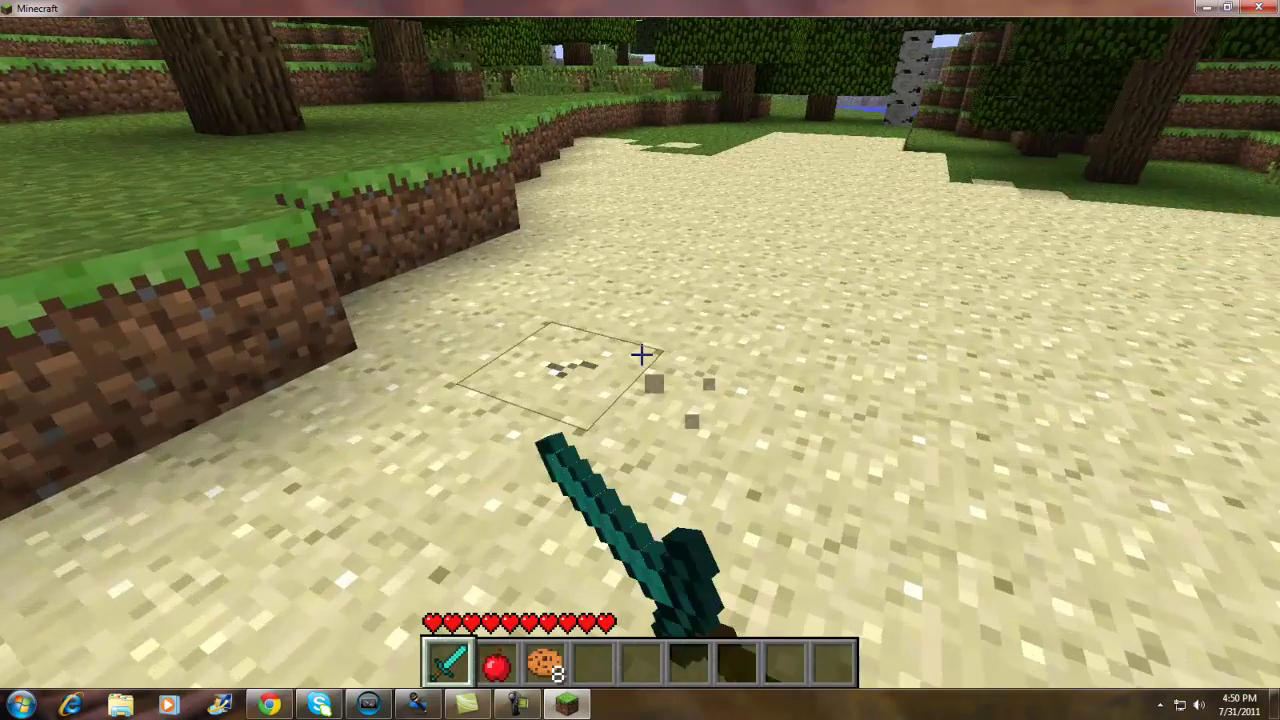
- Eat the added apple and all eight cookies from the hotbar
key("2")
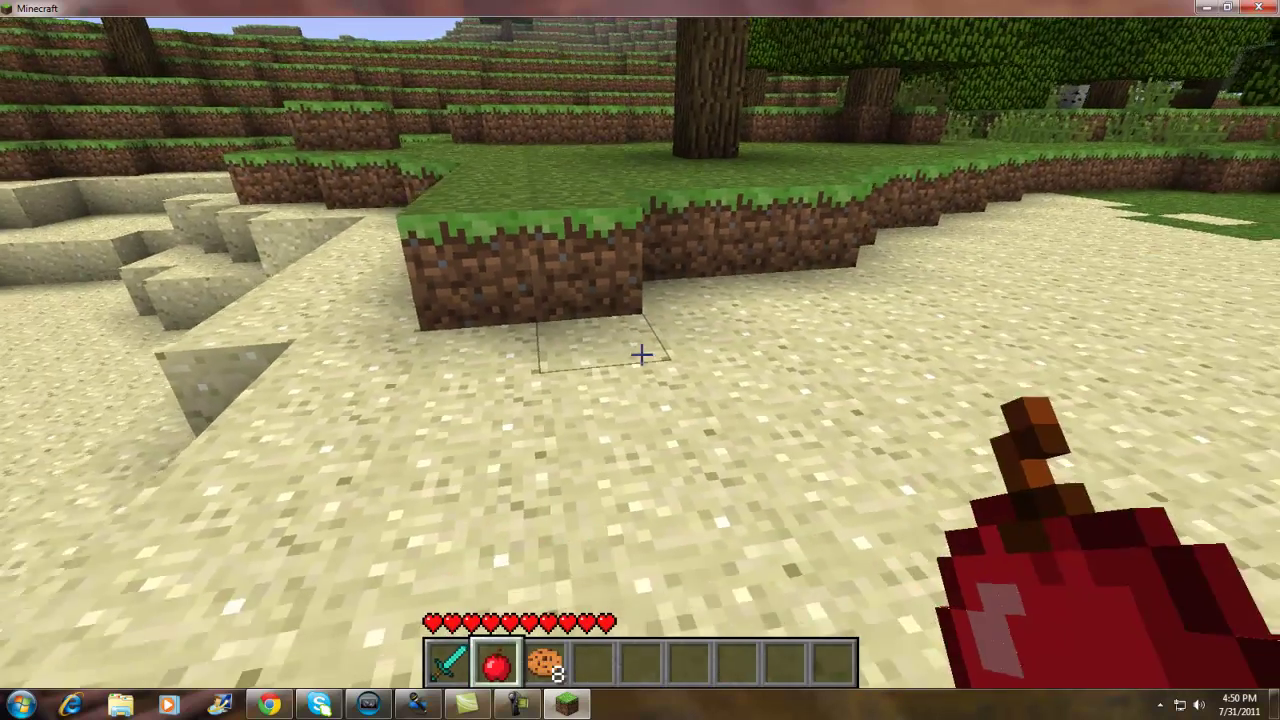
right_click(640, 354)
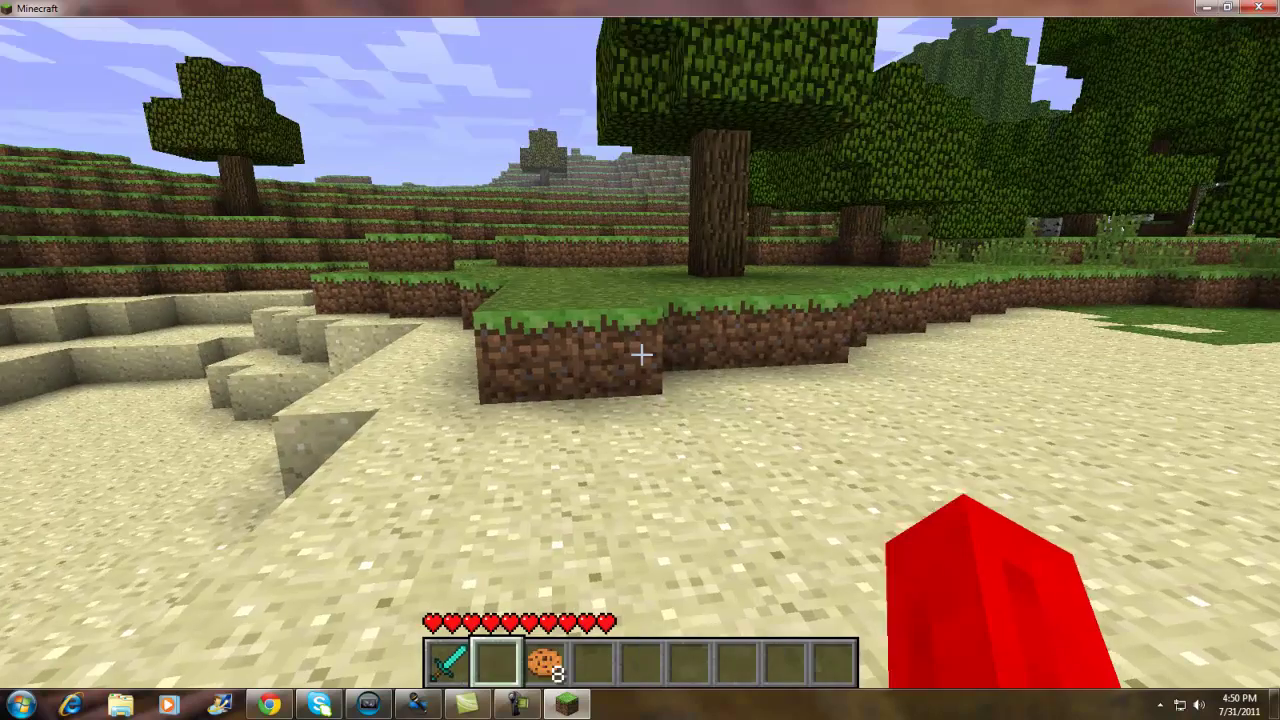
key("3")
right_click(640, 354)
right_click(640, 354)
right_click(640, 354)
right_click(640, 354)
right_click(640, 354)
right_click(640, 354)
right_click(640, 354)
right_click(640, 354)
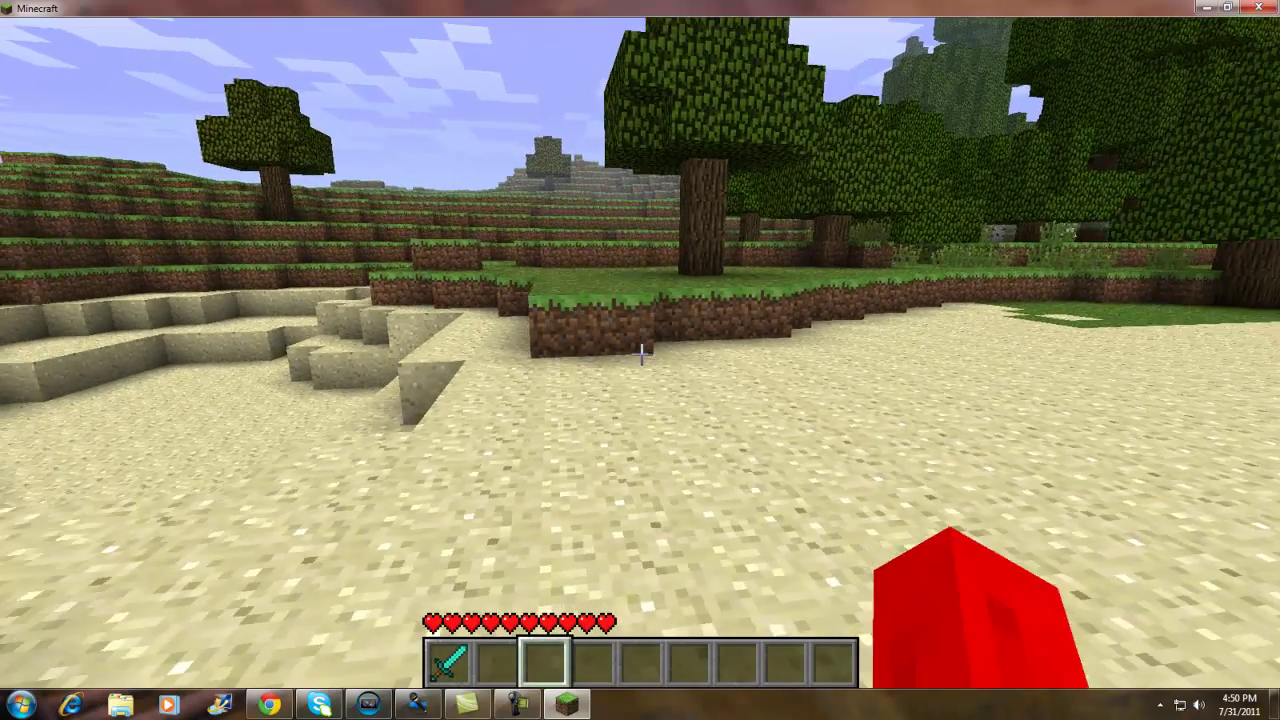
- Equip the diamond sword, walk across the grassland to the nearest pig and kill it
key("1")
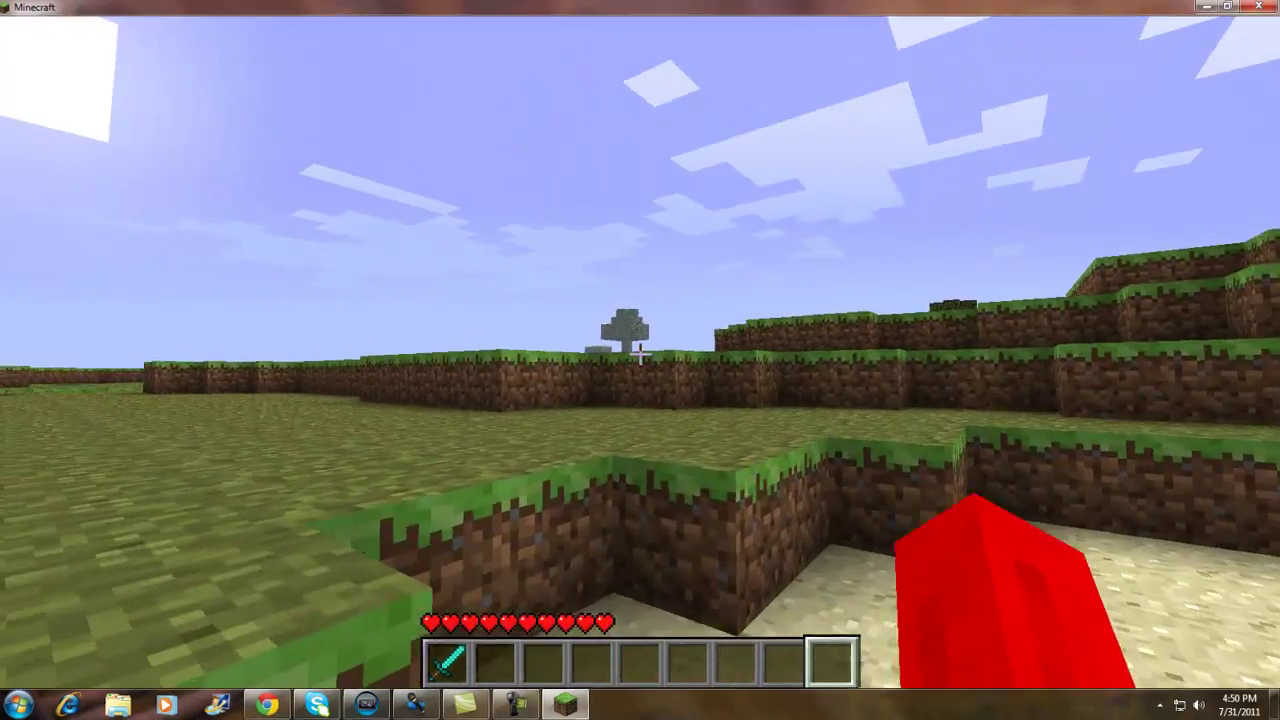
left_click(640, 354)
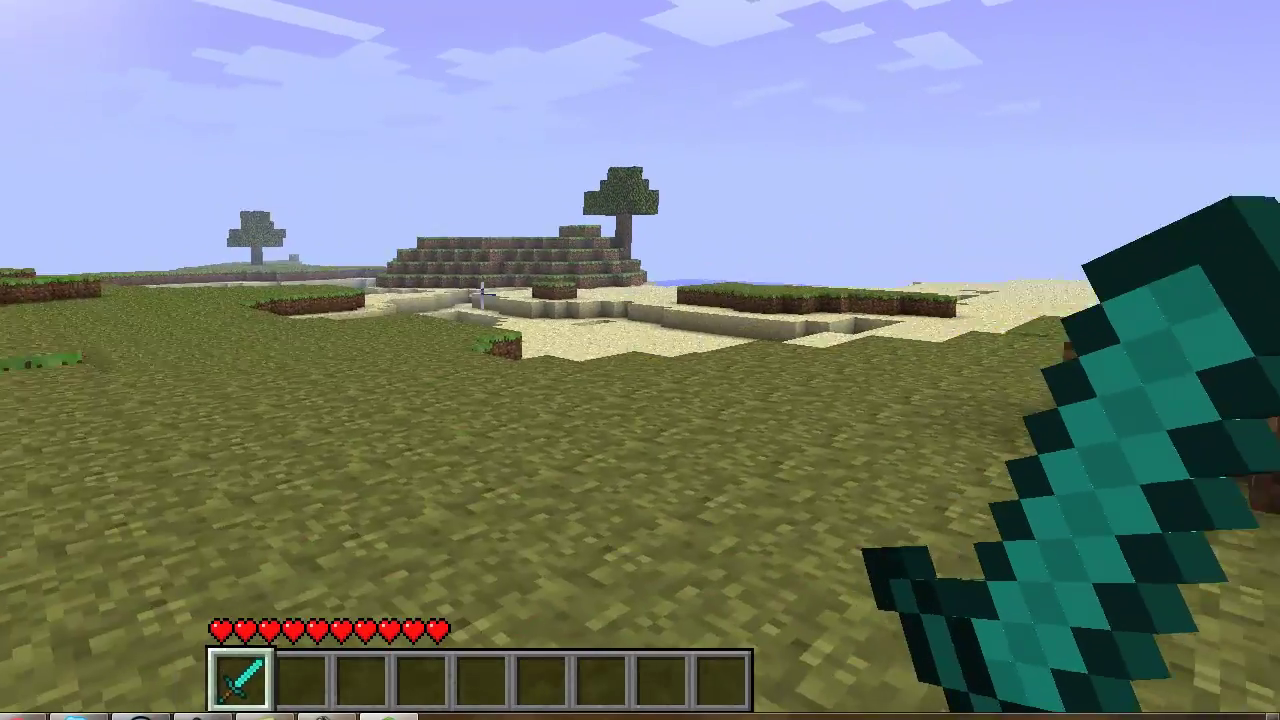
key("w")
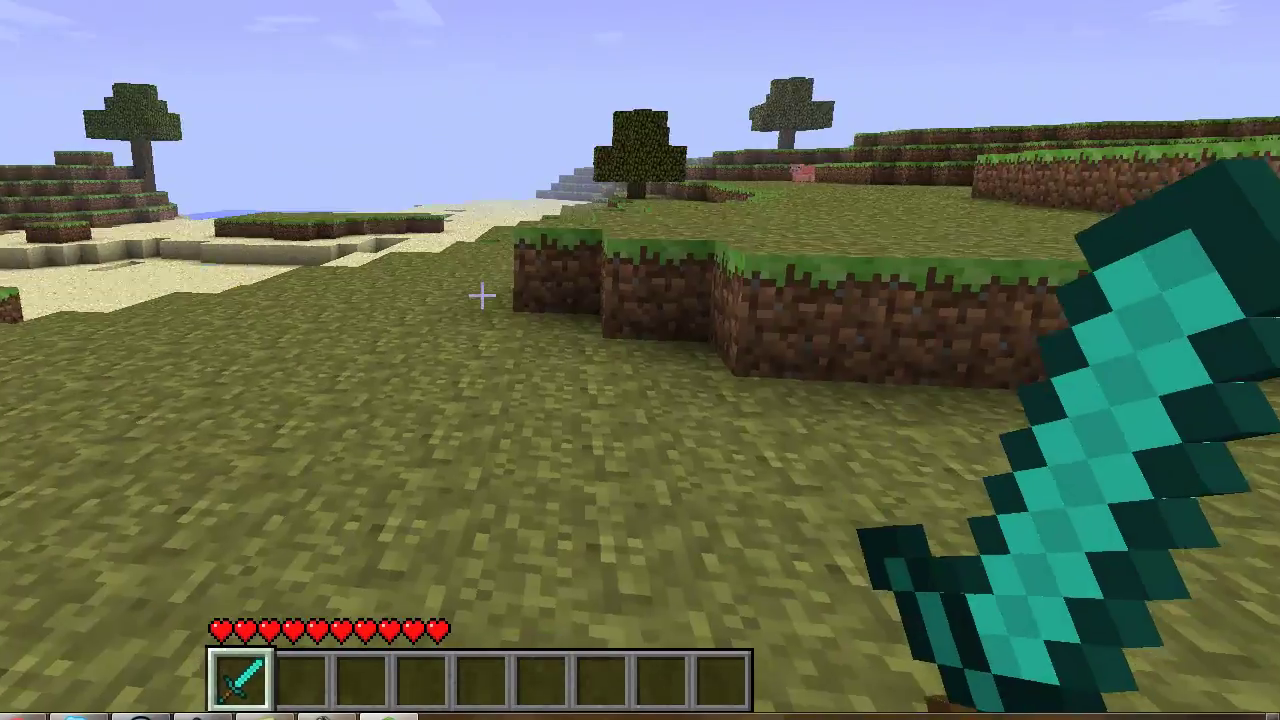
key("w")
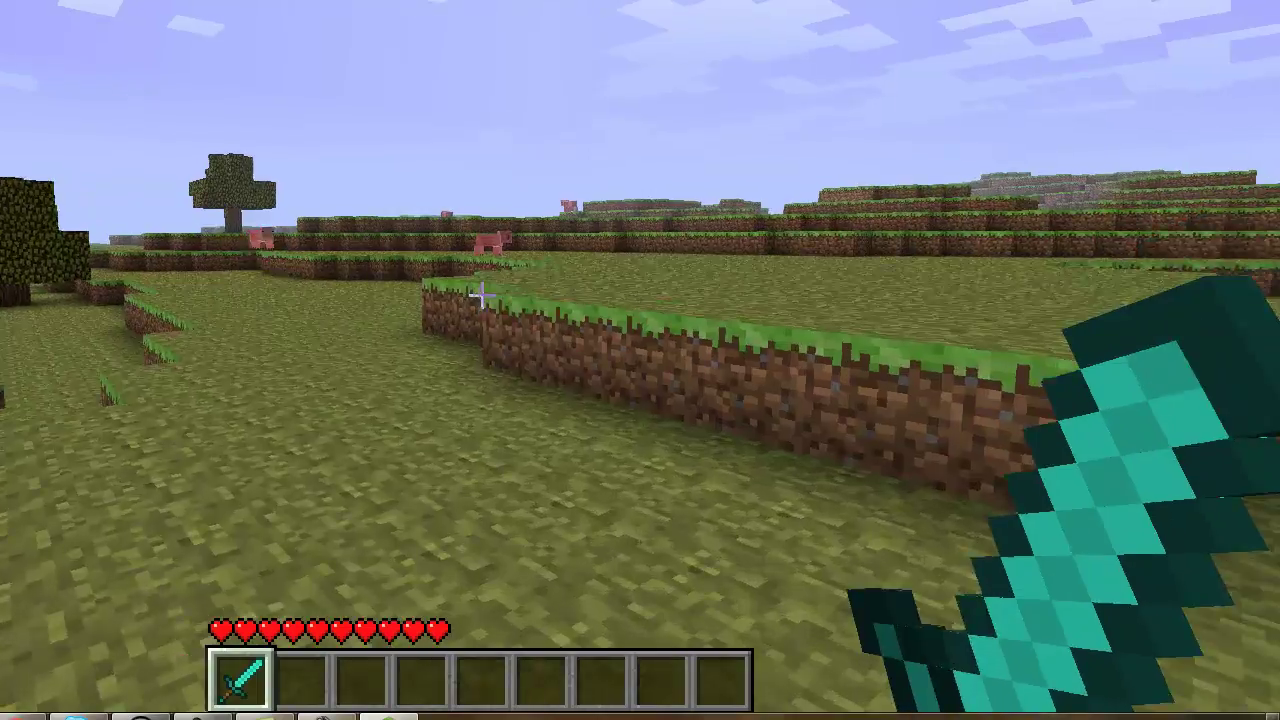
key("s")
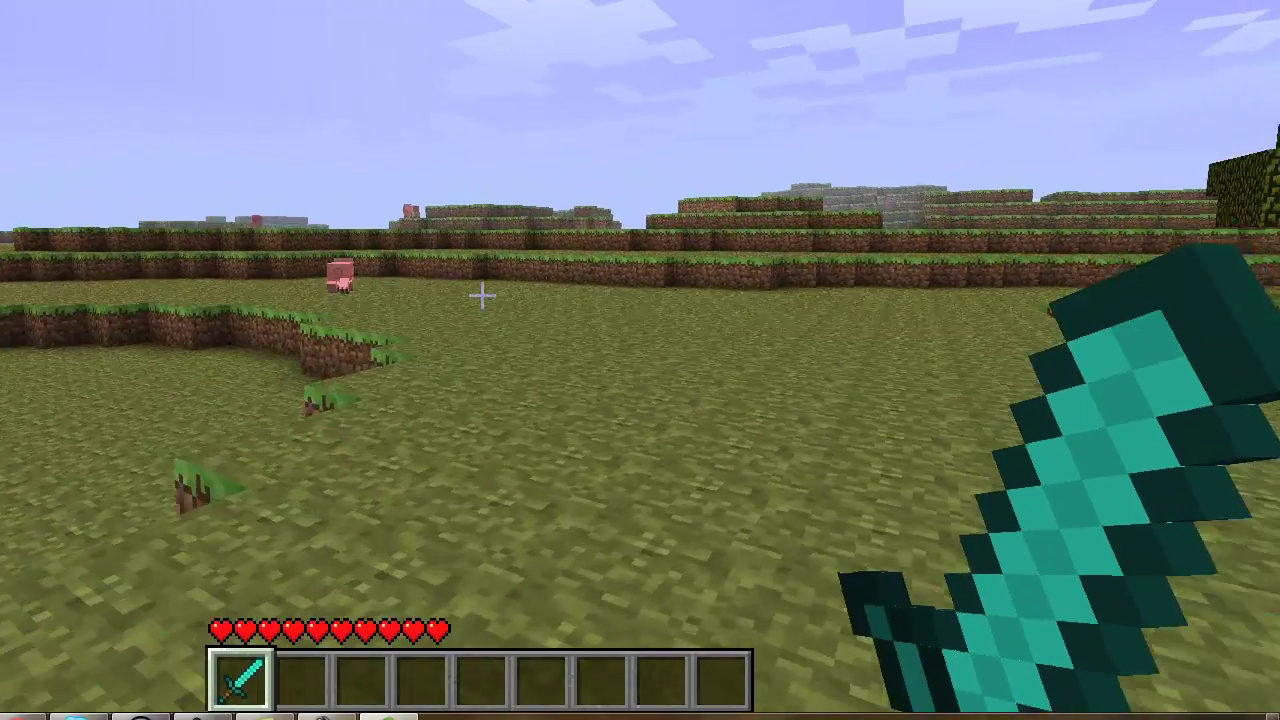
key("w")
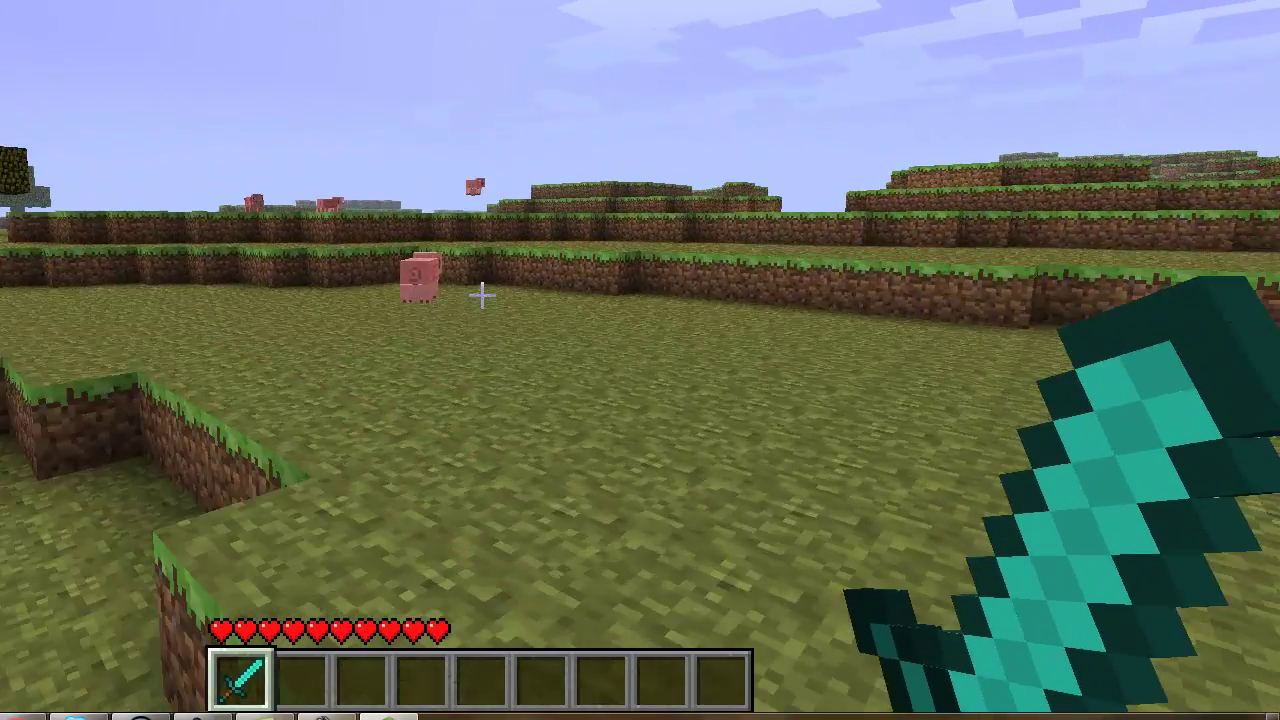
key("w")
key("w")
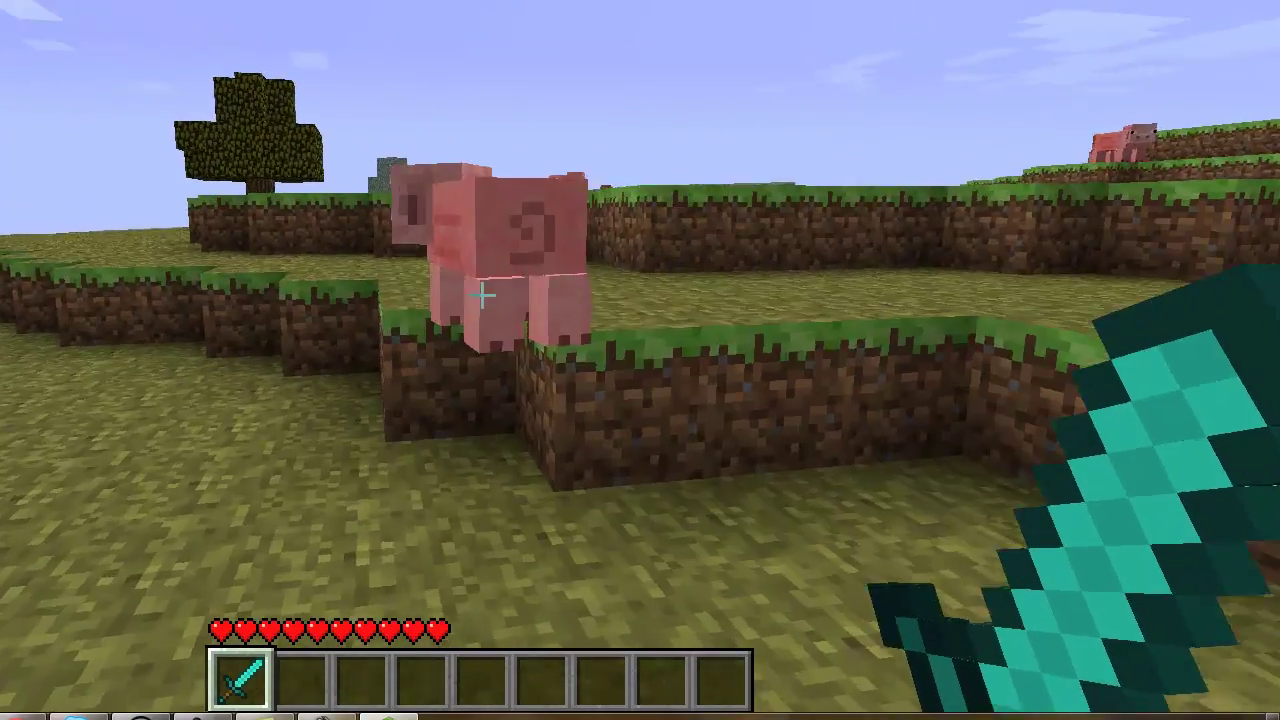
left_click(481, 296)
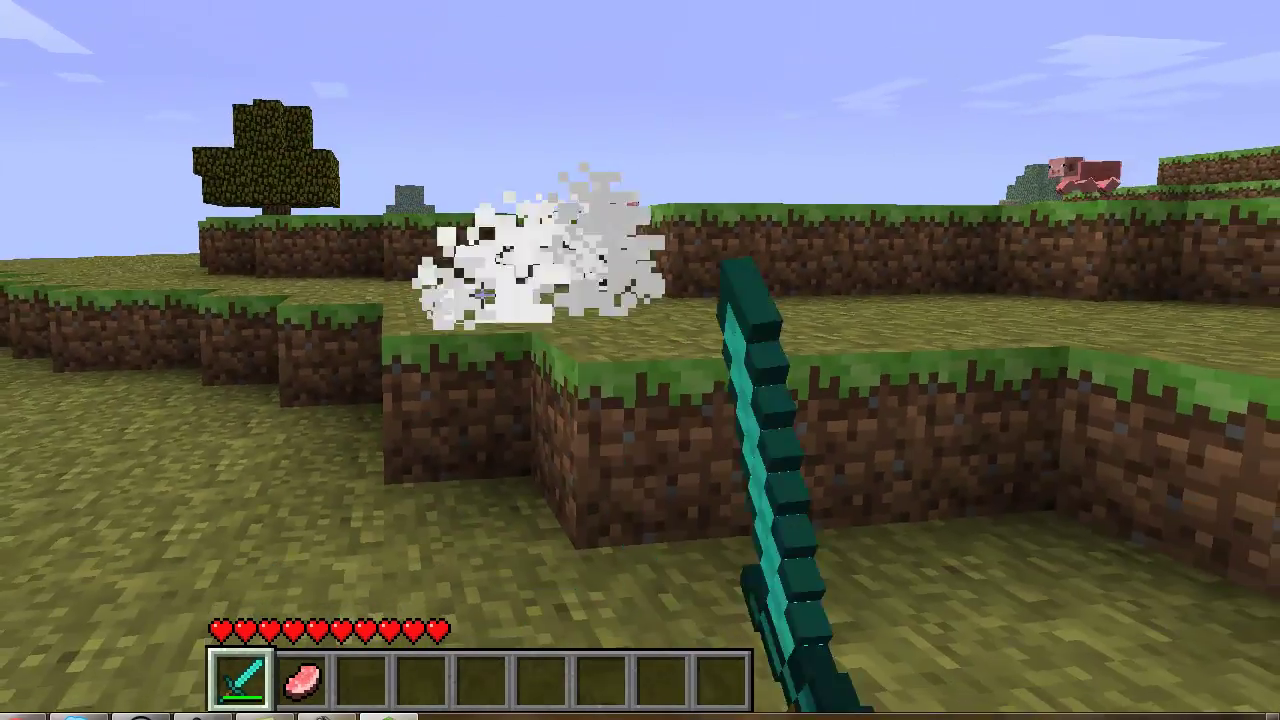